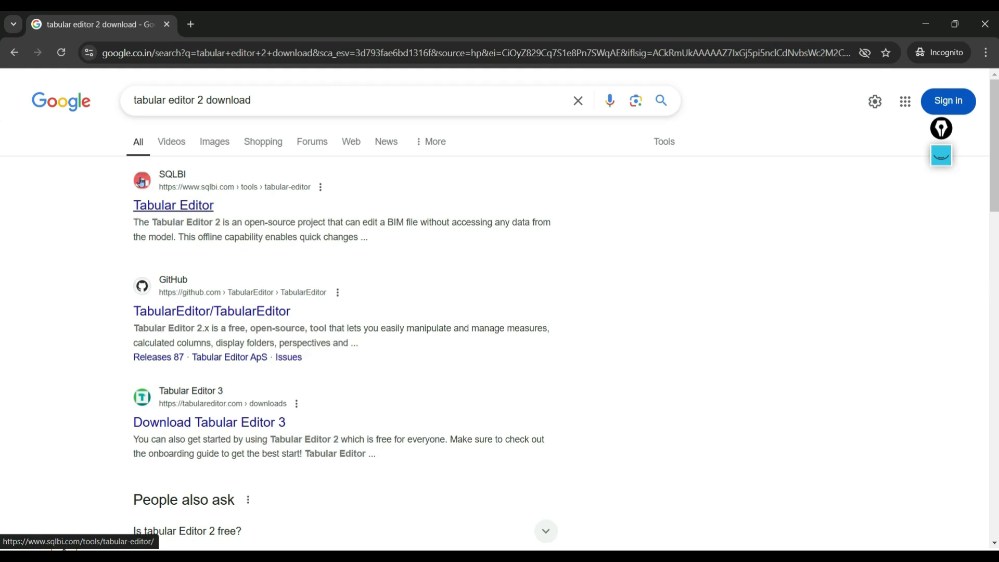
Browse the SQLBI and GitHub search results, looking through the TabularEditor repository page for the latest Tabular Editor 2.x download
left_click(176, 206)
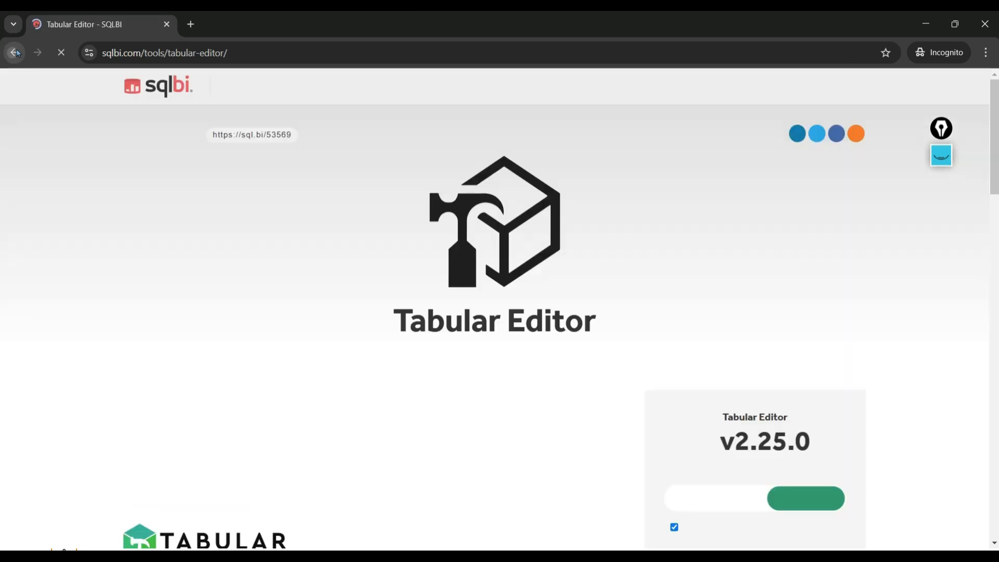
left_click(14, 53)
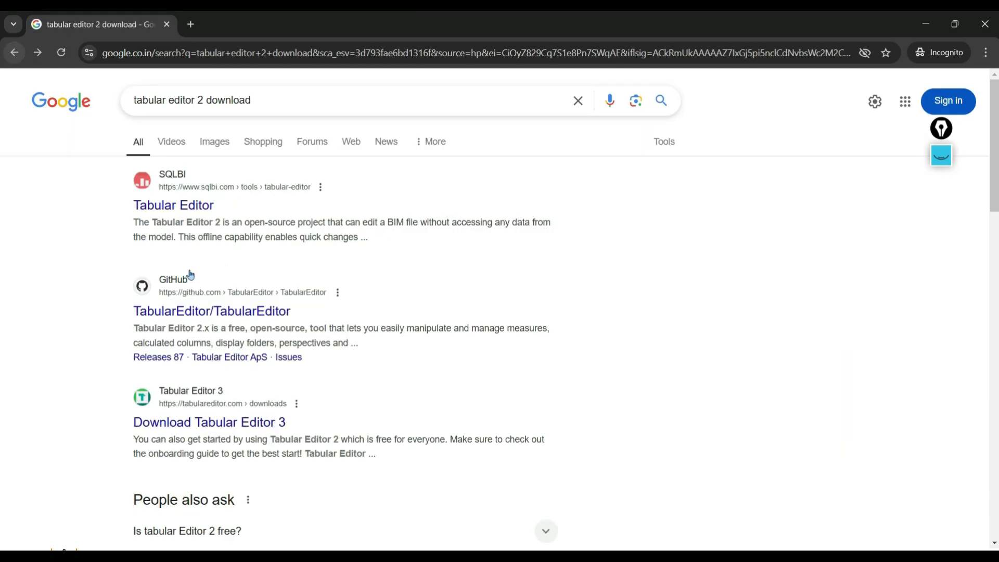
left_click(177, 314)
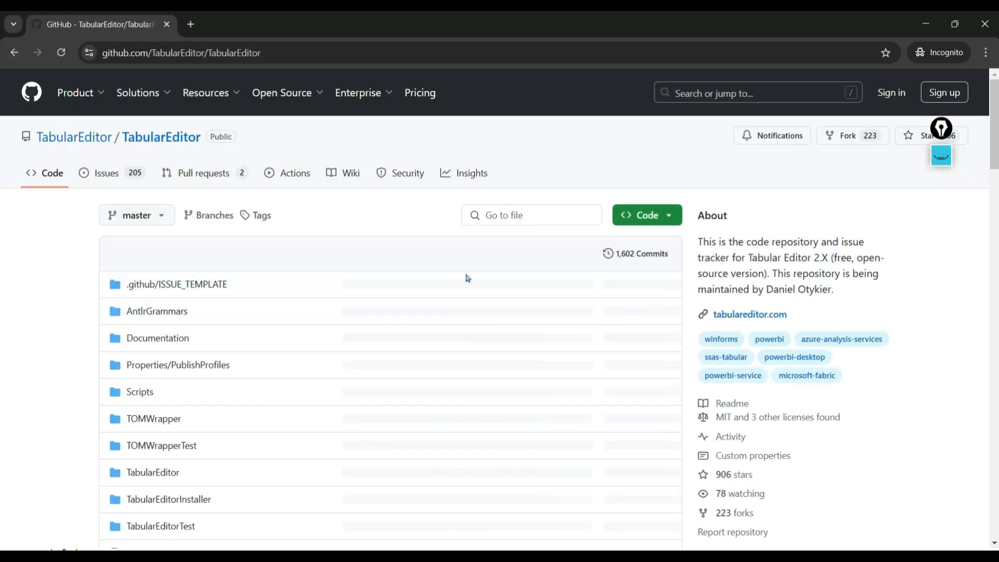
scroll(466, 279, "down", 15)
scroll(428, 299, "up", 13)
scroll(428, 299, "up", 3)
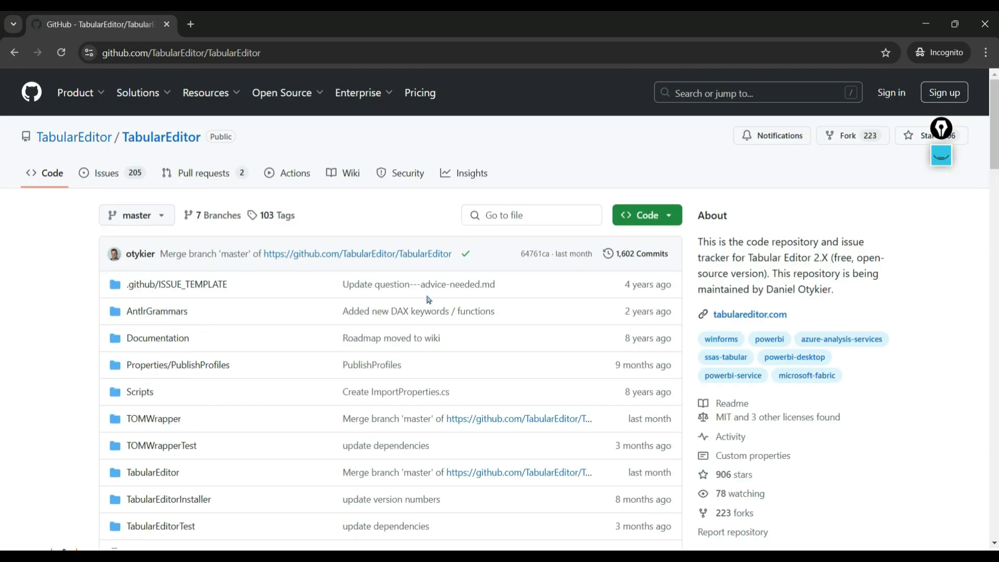
scroll(254, 299, "down", 7)
scroll(254, 300, "down", 20)
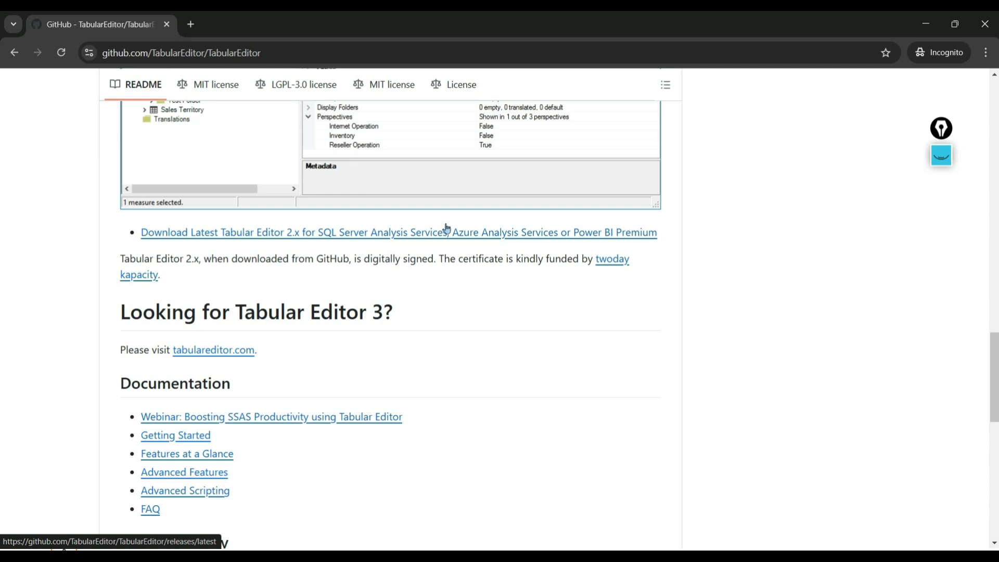
left_click(14, 53)
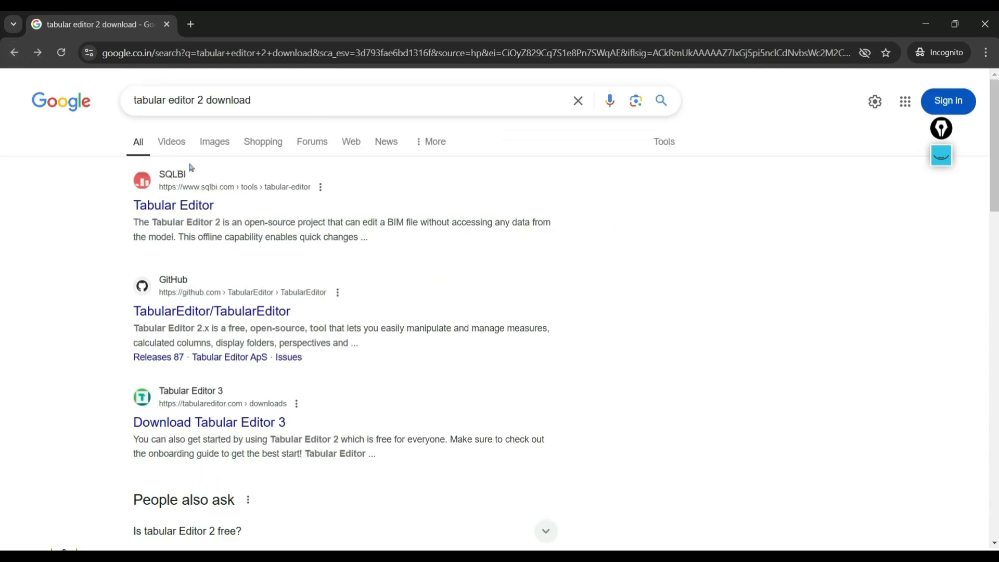
Open SQLBI's Tabular Editor page and request the v2.25.0 download
left_click(173, 203)
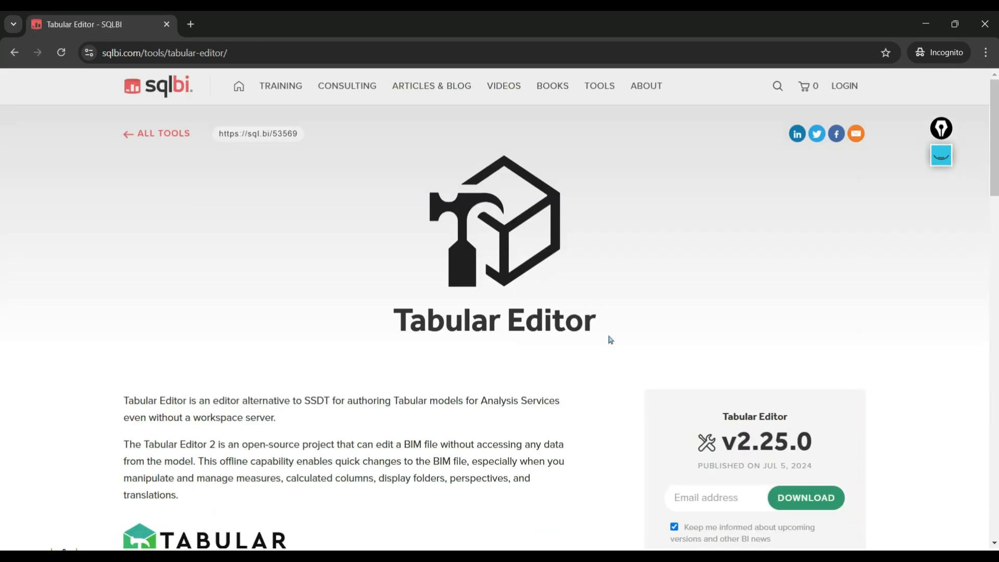
scroll(755, 366, "down", 2)
left_click(817, 403)
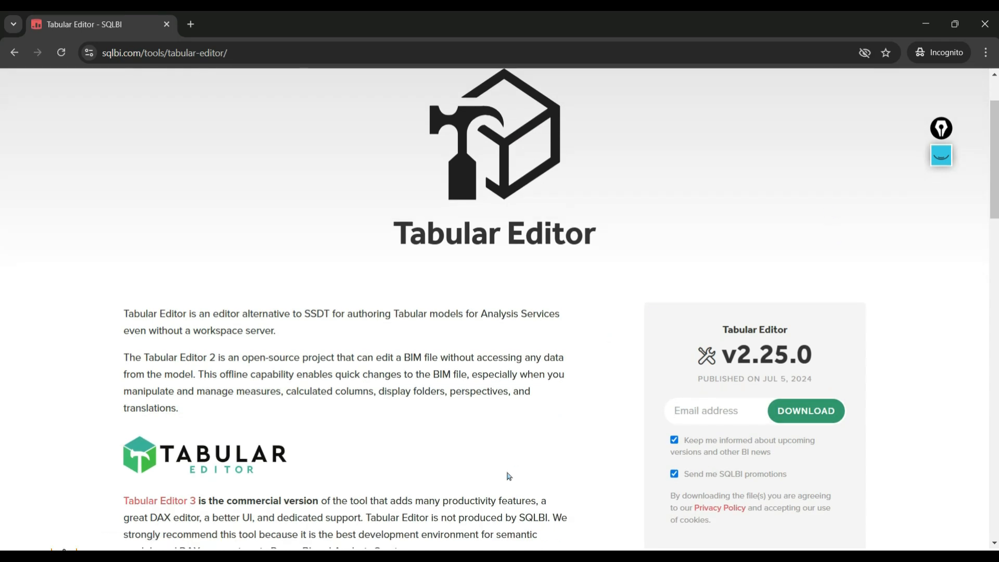
Run the TabularEditor.2.25.0.Installer (2) file from the Downloads folder and accept the license agreement
left_click(535, 557)
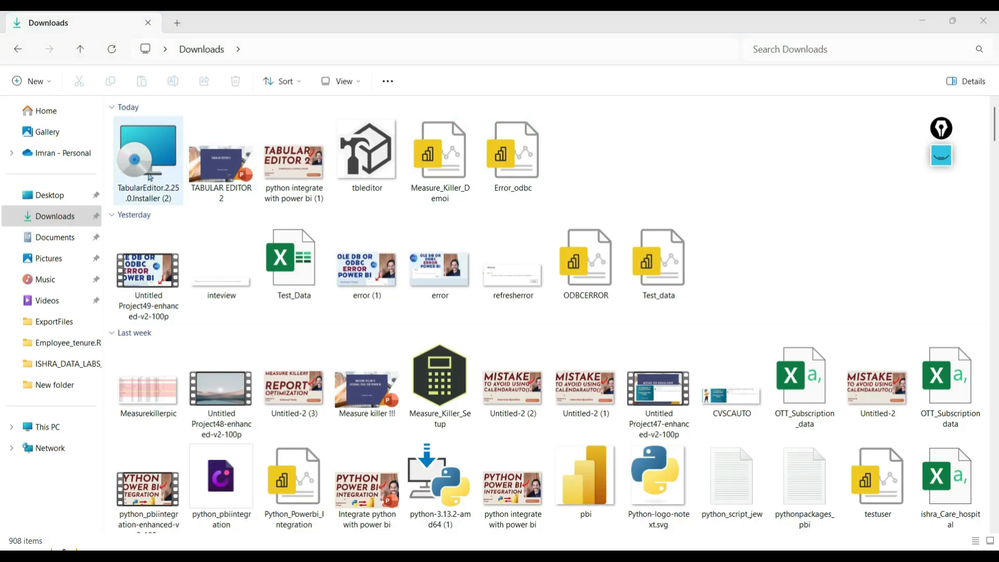
double_click(150, 177)
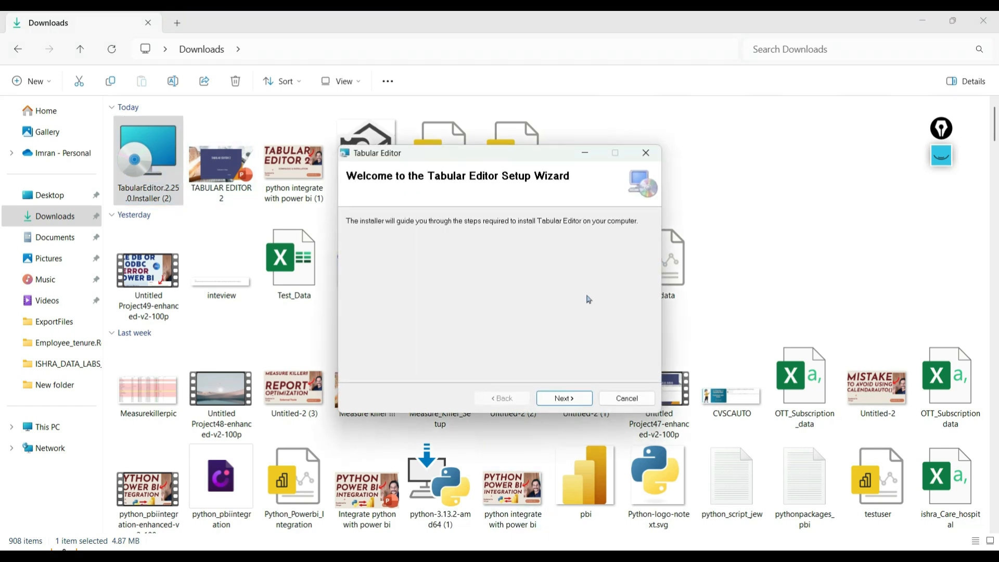
left_click(570, 391)
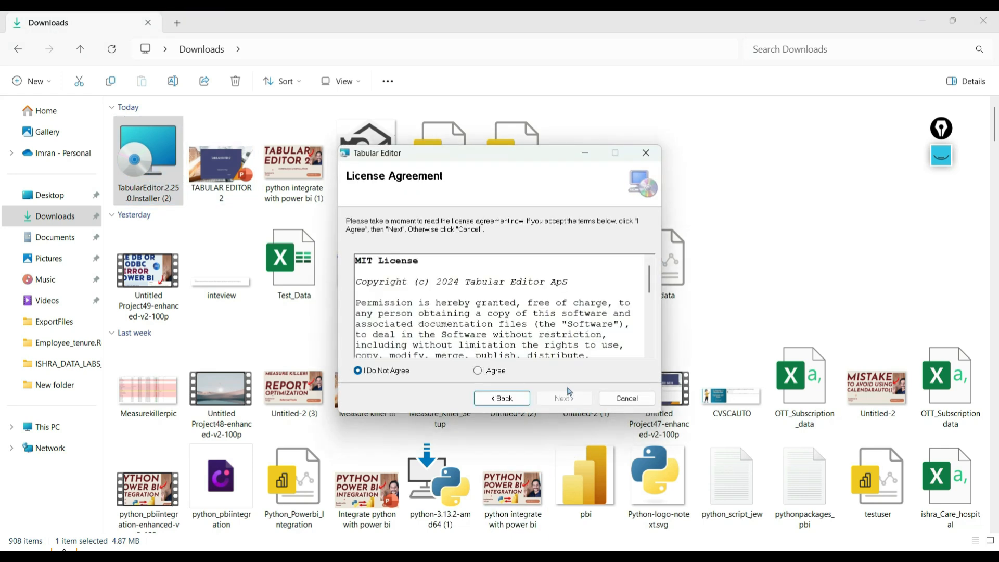
left_click(485, 370)
left_click(571, 396)
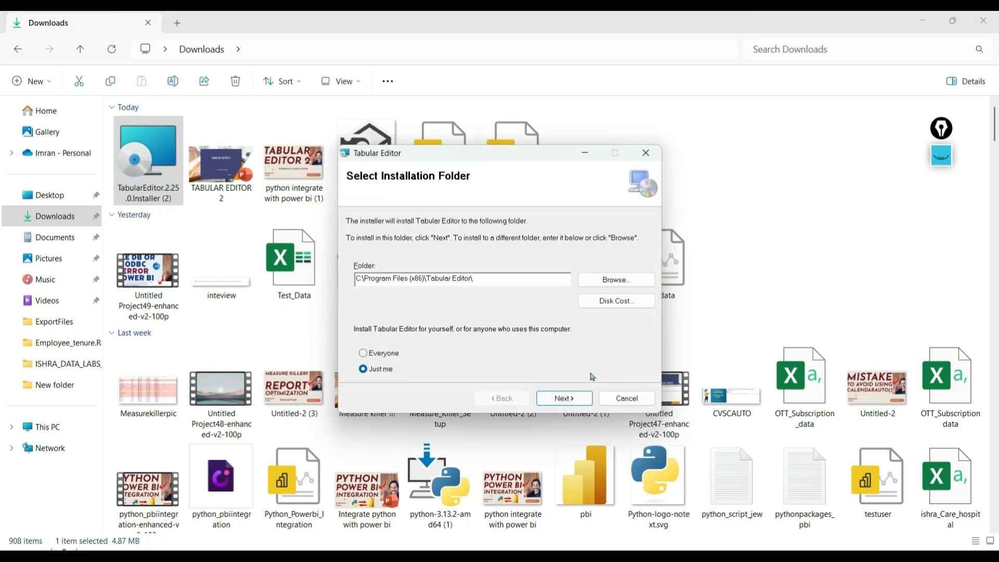
Install Tabular Editor in C:\Program Files (x86)\Tabular Editor\ for Just me, with desktop and program menu shortcuts
left_click(564, 391)
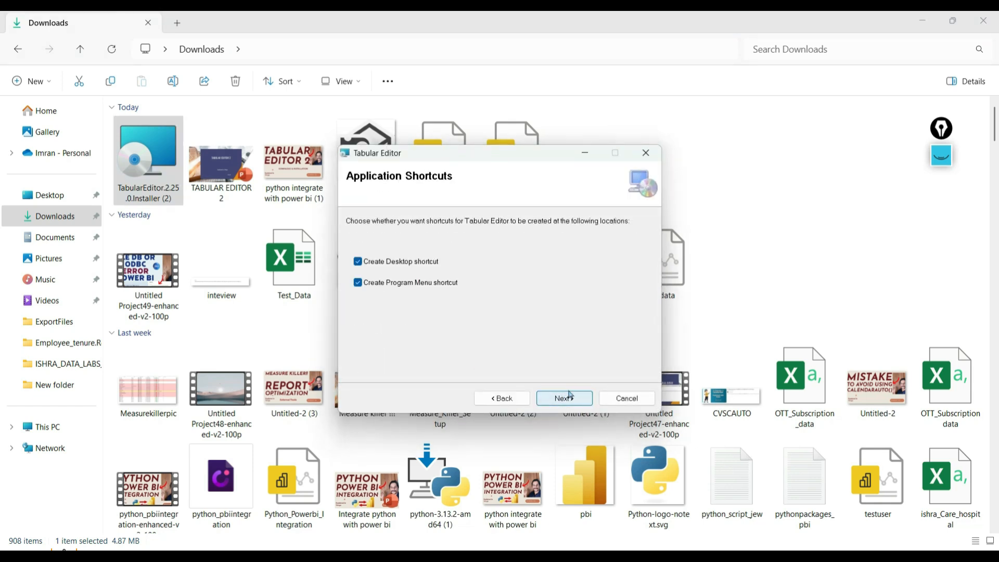
left_click(570, 396)
left_click(570, 395)
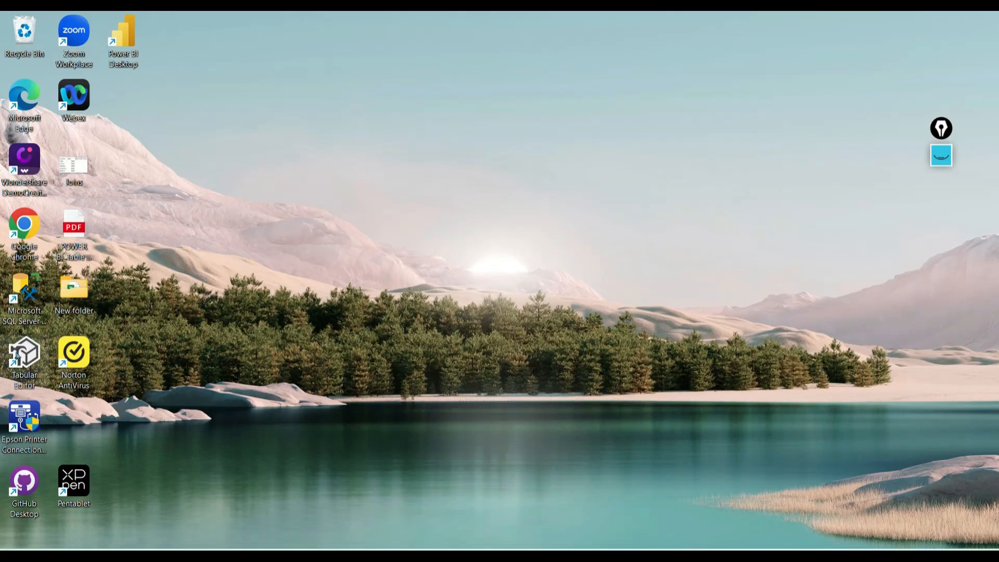
Draw a pink annotation arrow pointing at the Tabular Editor desktop shortcut and clear it again
left_click(942, 155)
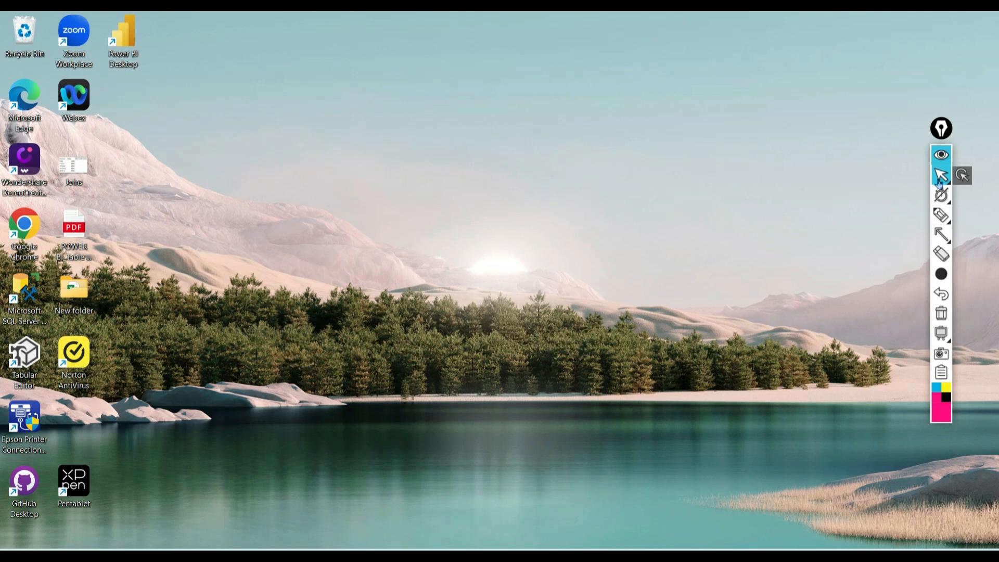
mouse_move(948, 269)
left_click(941, 235)
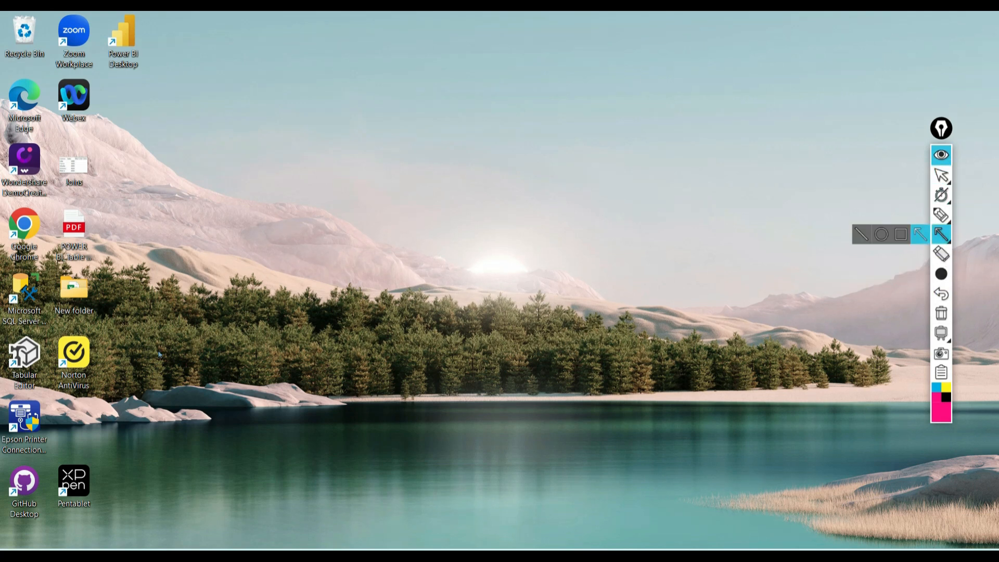
mouse_move(415, 385)
left_mouse_down()
mouse_move(11, 323)
mouse_move(58, 357)
mouse_move(45, 361)
left_mouse_up()
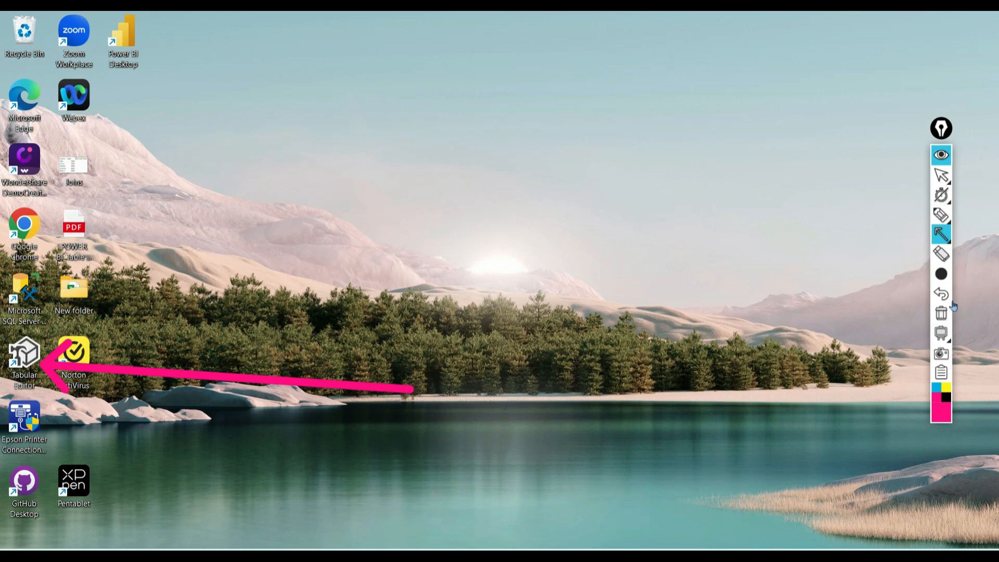
left_click(941, 312)
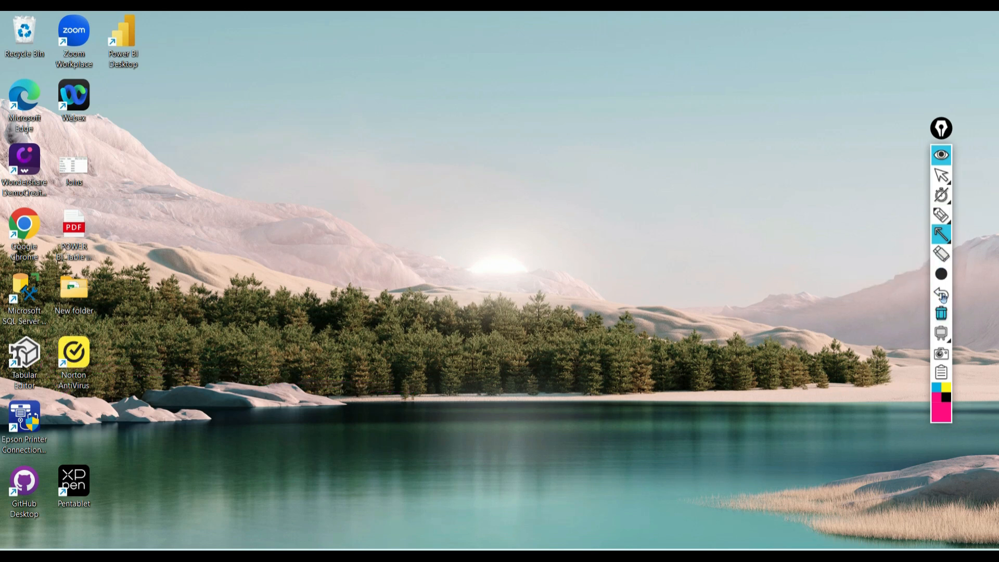
left_click(941, 176)
Switch to Power BI Desktop, check its external tools, and restart it with the Measure_Killer_Demoi report
key("alt+Tab")
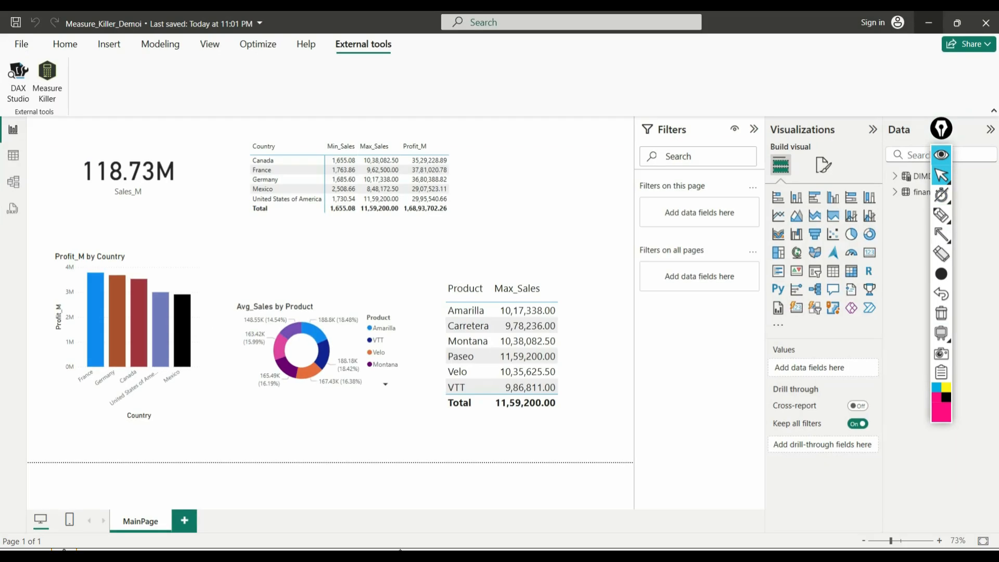
left_click(59, 44)
left_click(376, 43)
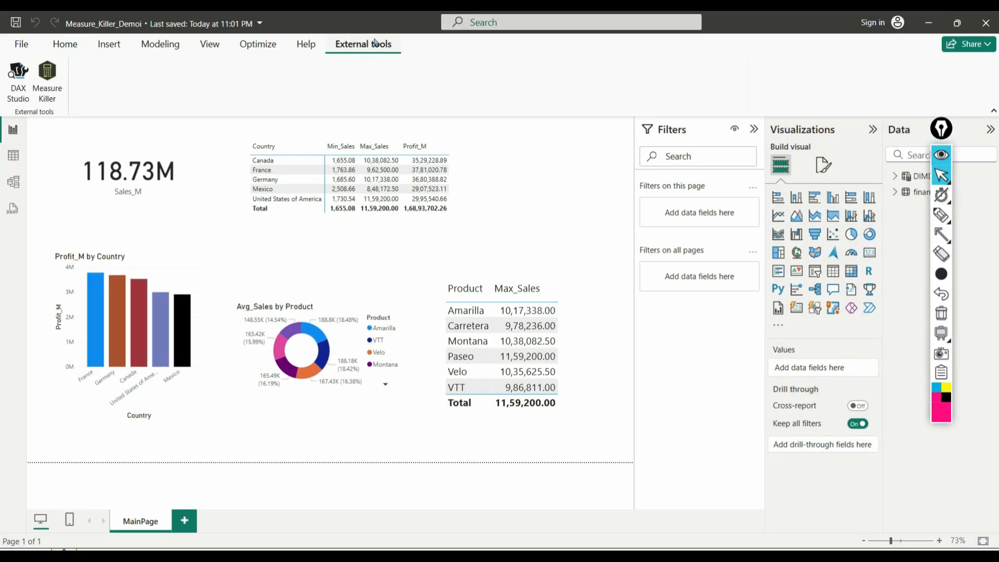
left_click(991, 16)
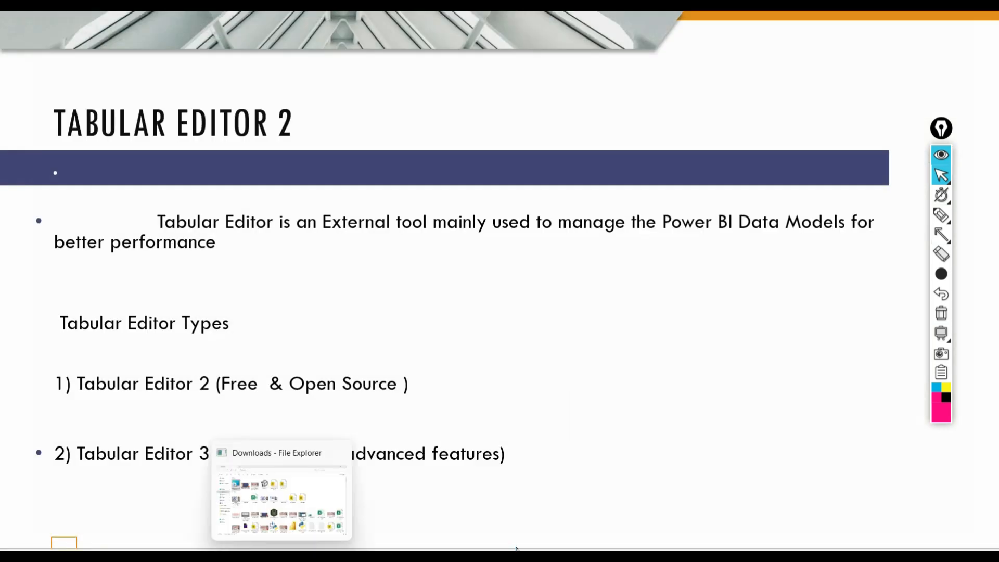
key("alt+Tab")
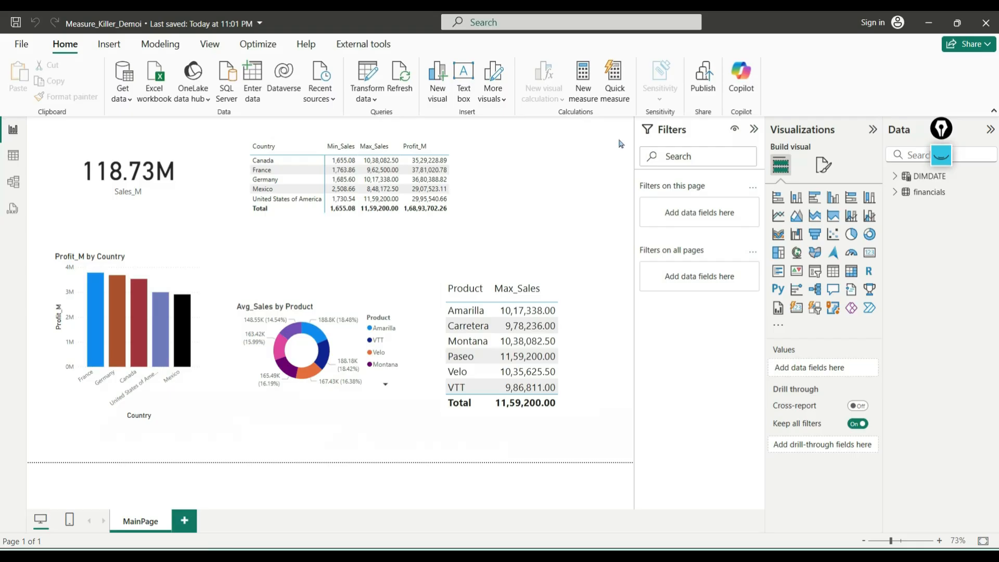
Launch Tabular Editor as an external tool on the Measure_Killer_Demoi model and move its window aside
left_click(364, 45)
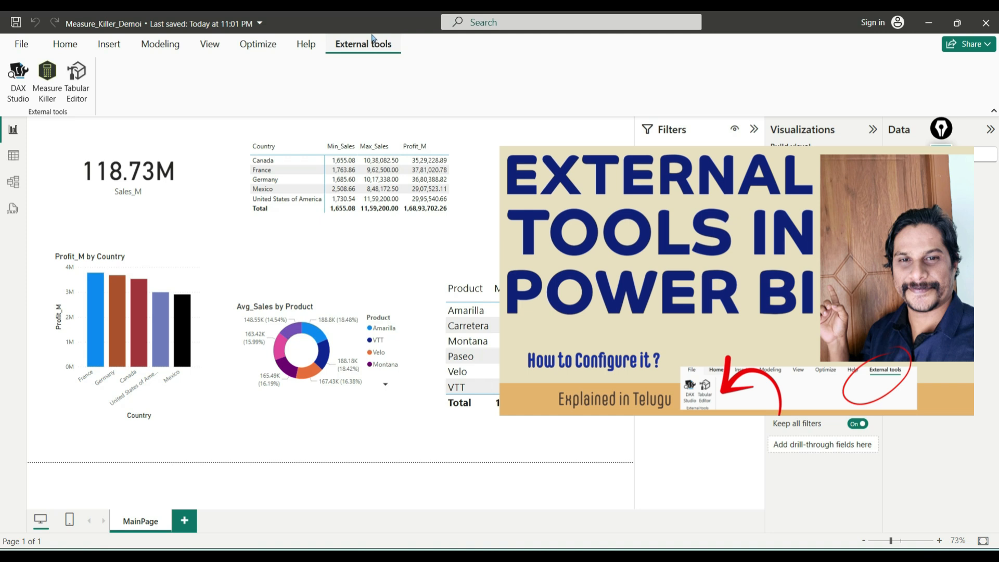
left_click(62, 38)
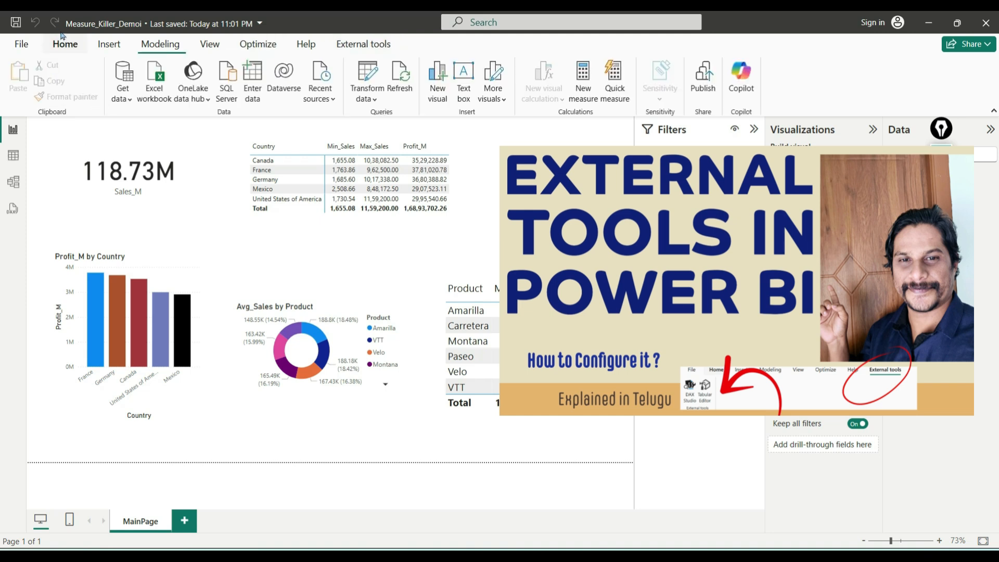
left_click(363, 43)
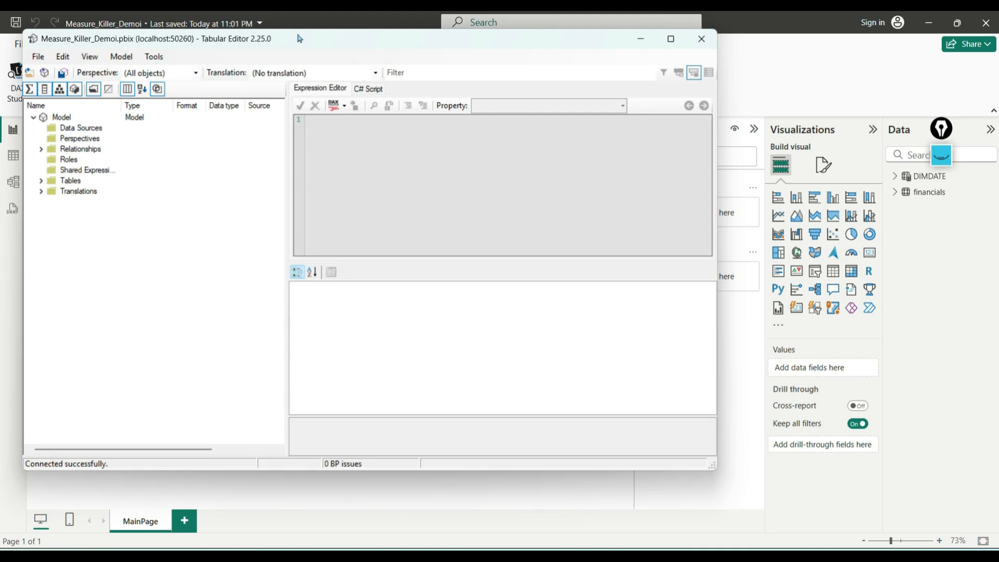
left_click_drag(300, 38, 632, 106)
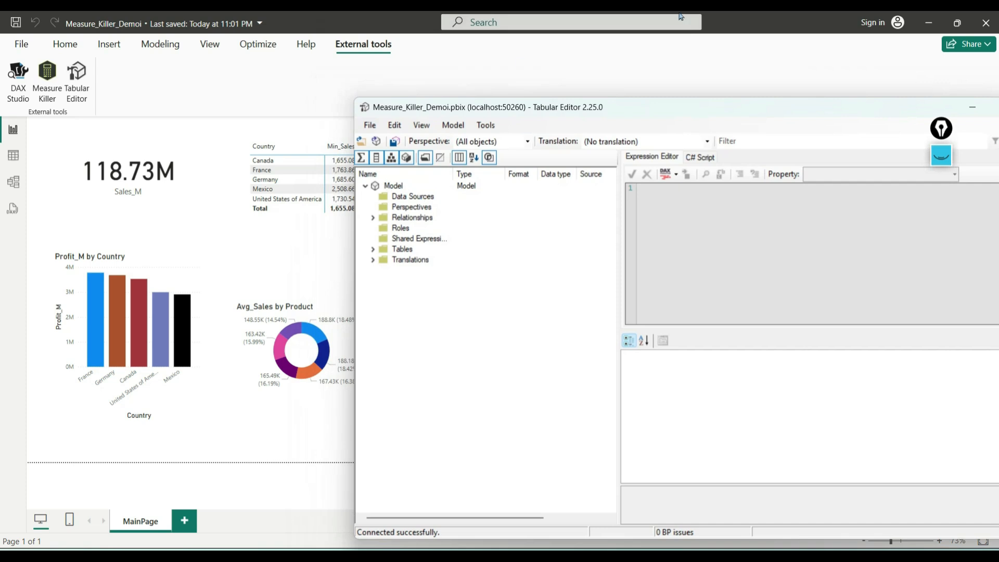
Inspect the properties of the relationship between financials and DIMDATE and compare it with the Power BI model diagram
left_click(372, 215)
left_click(435, 225)
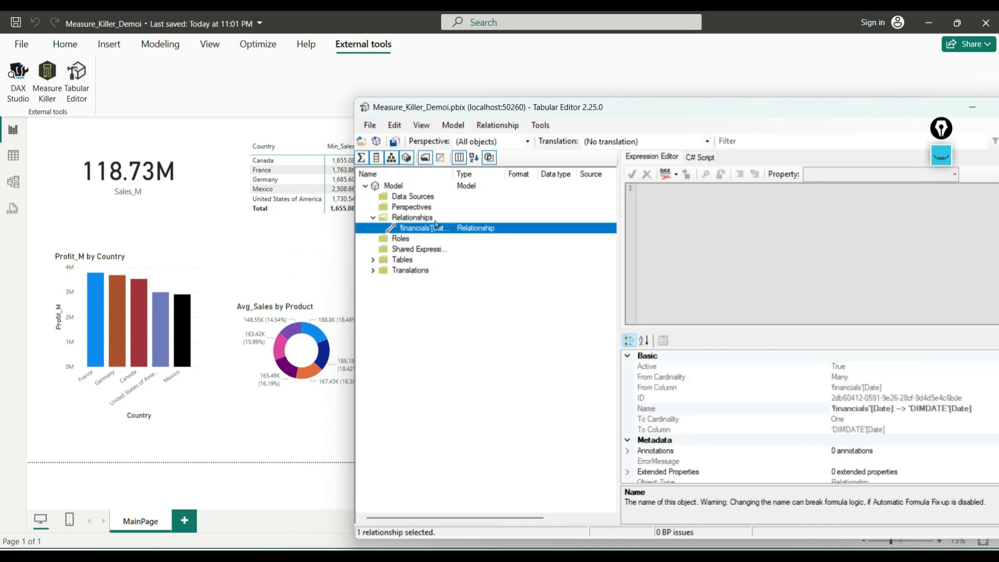
left_click(17, 175)
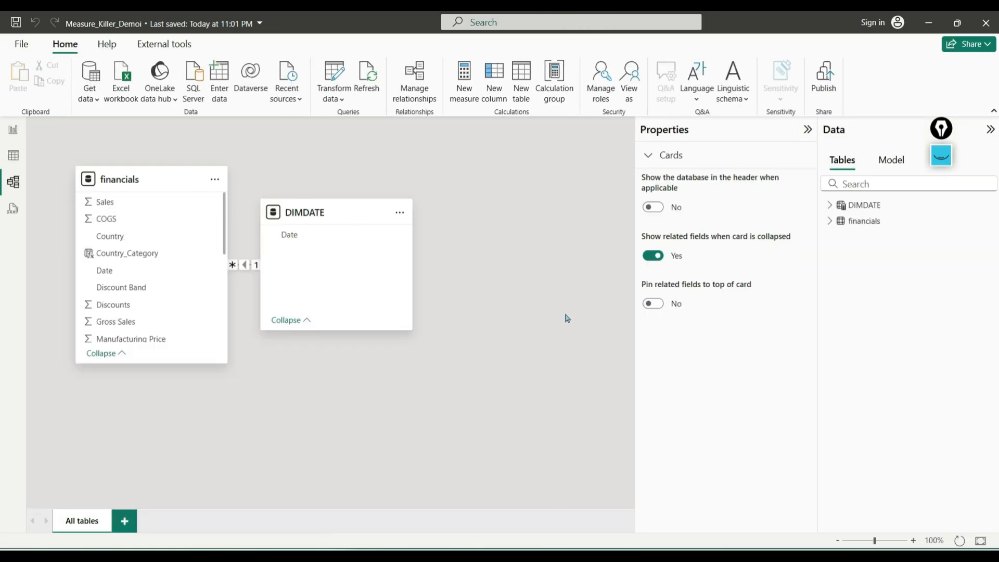
key("alt+Tab")
left_click_drag(795, 108, 530, 109)
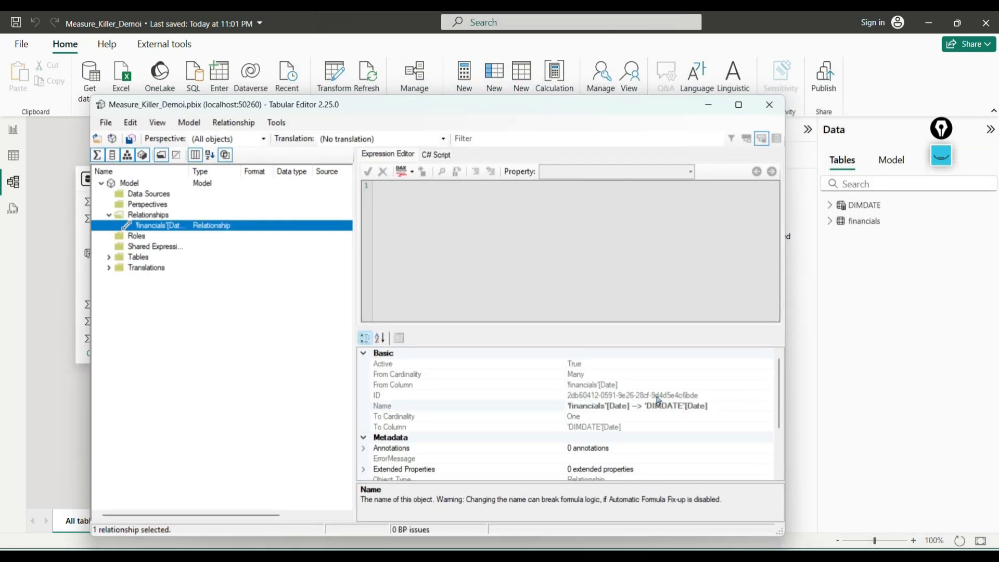
left_click(623, 406)
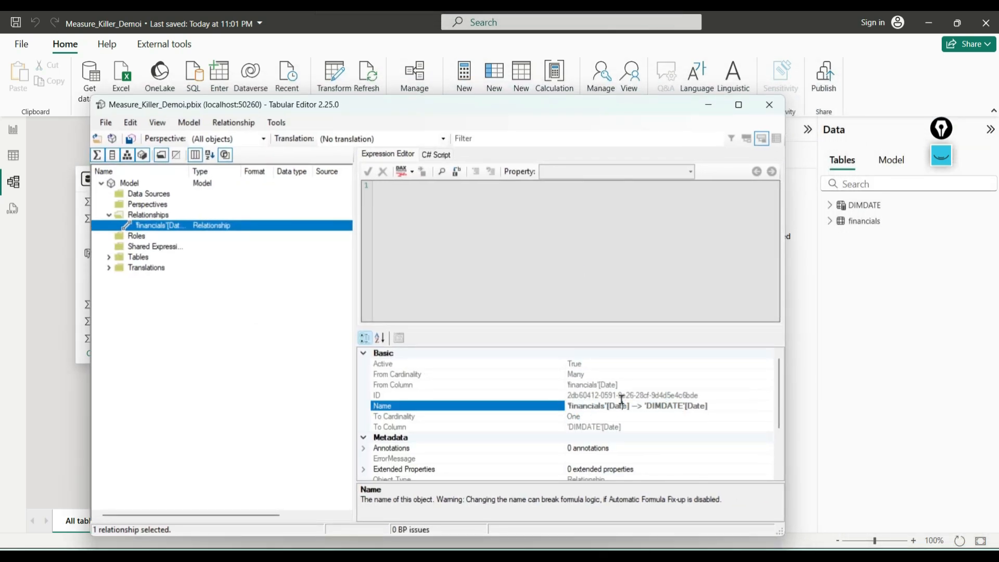
Expand the financials table in the maximized Tabular Editor and view the Avg_Sales measure's DAX expression
left_click(109, 258)
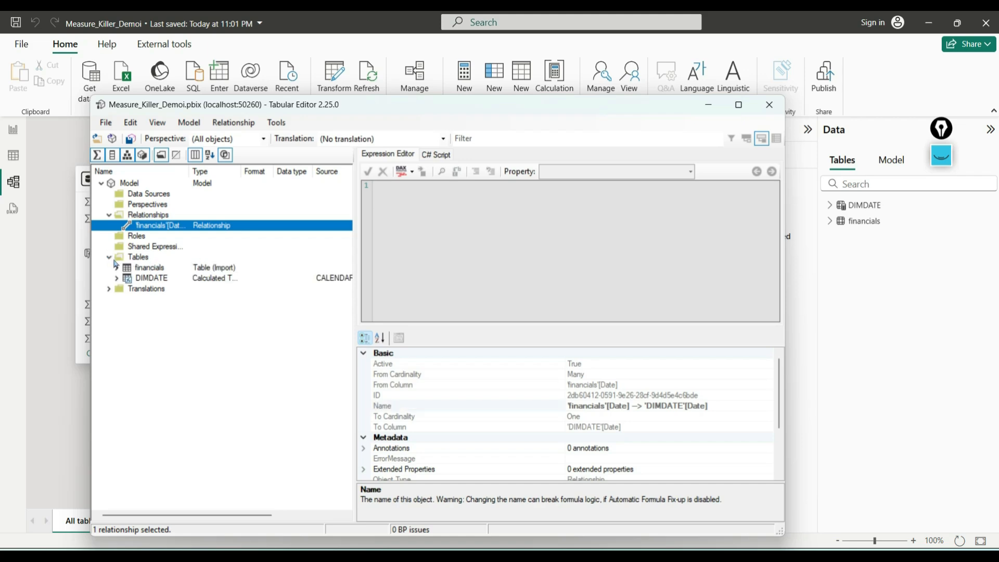
left_click(116, 267)
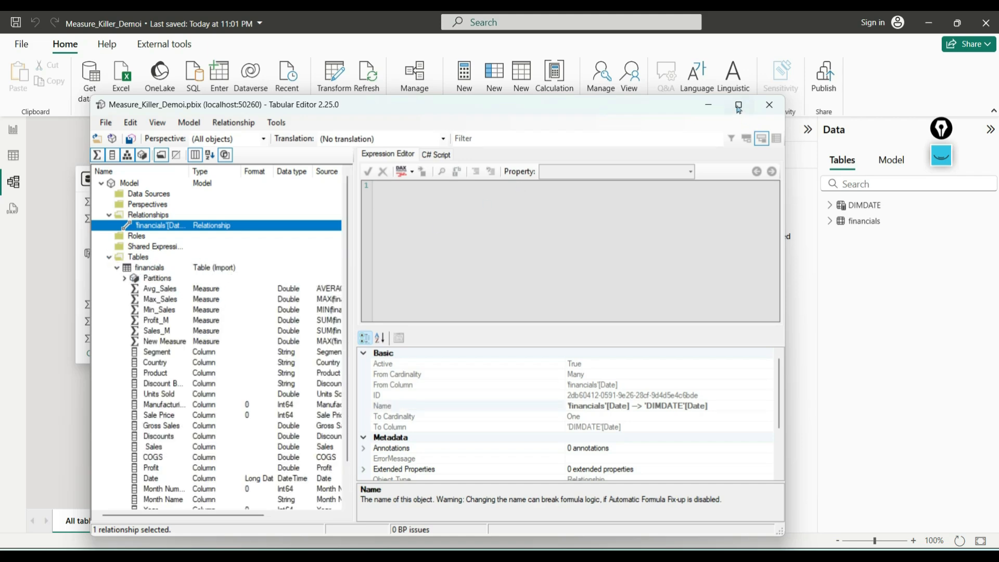
left_click(738, 105)
left_click(61, 199)
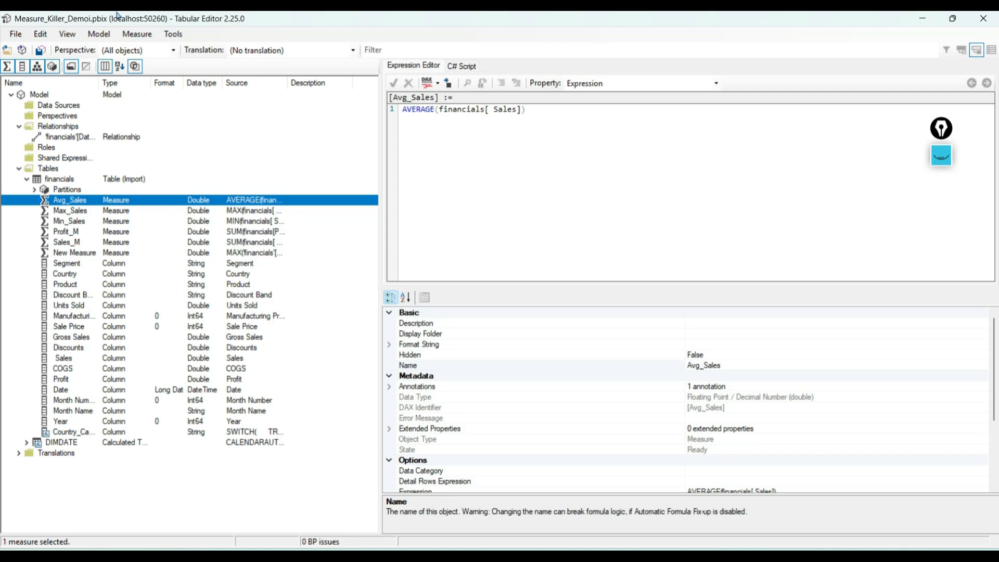
left_click_drag(312, 20, 274, 152)
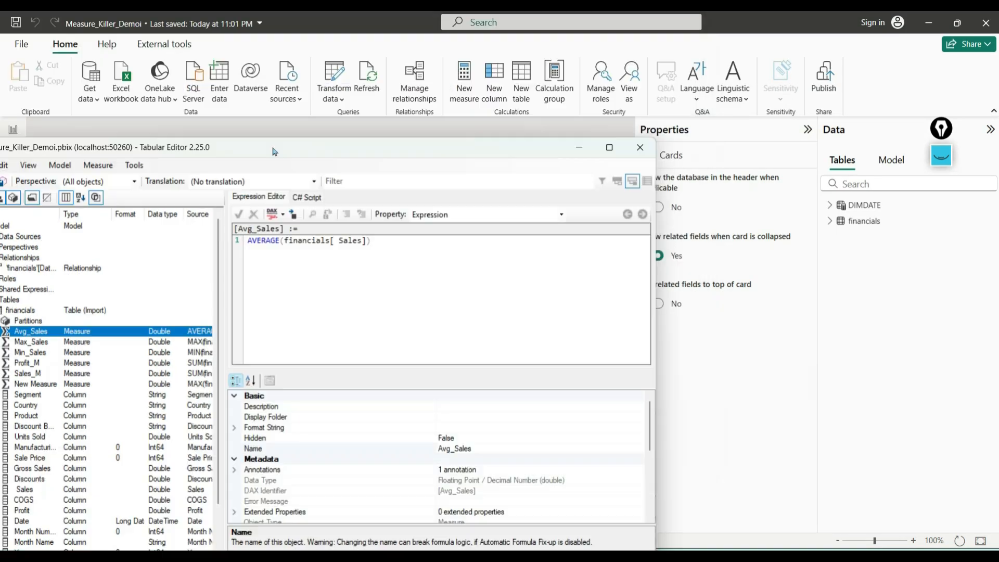
left_click(379, 133)
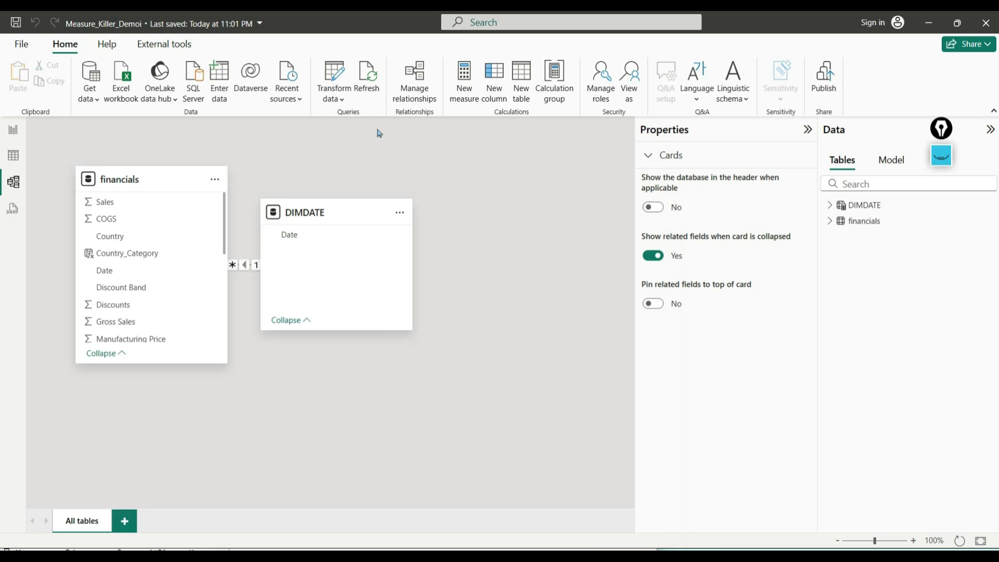
key("alt+Tab")
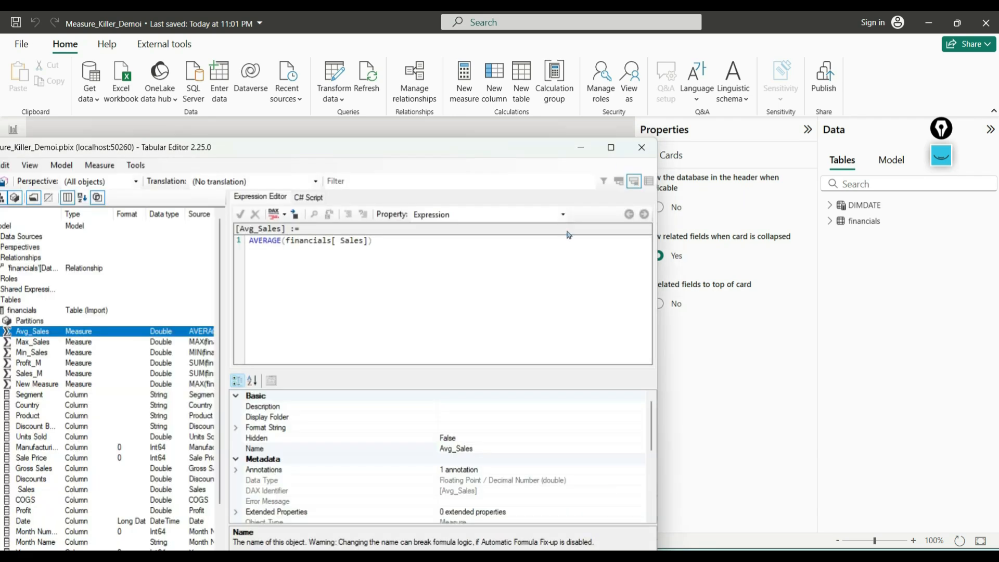
left_click(611, 148)
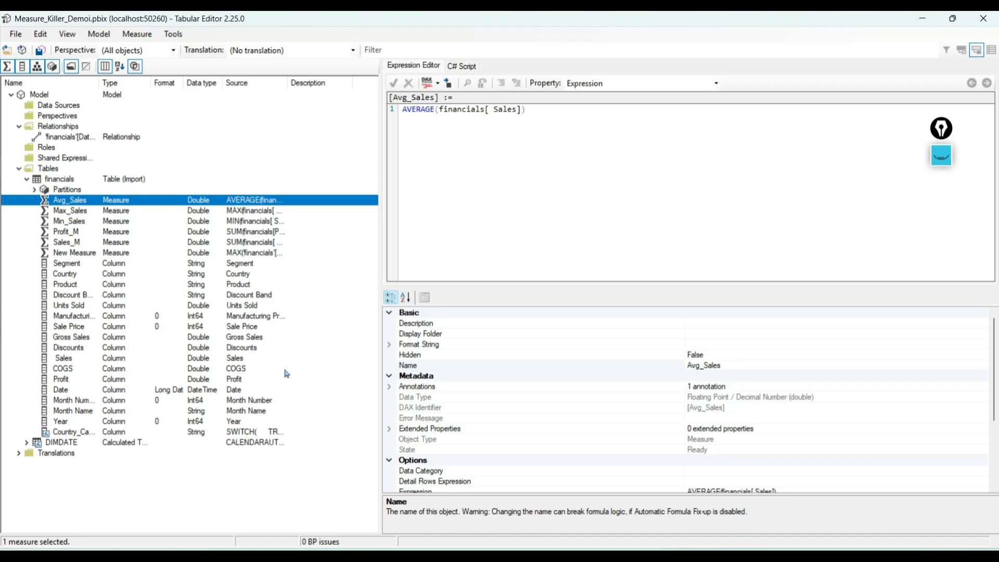
Switch to Power BI Desktop's report view, expand the financials table to examine its fields and measures, and return to Tabular Editor
key("super+d")
left_click(411, 554)
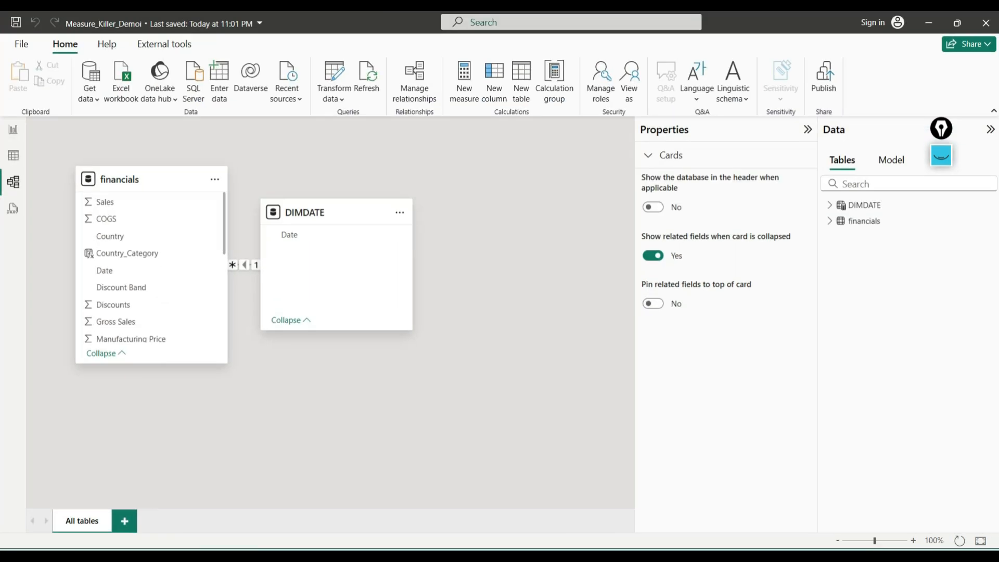
left_click(13, 129)
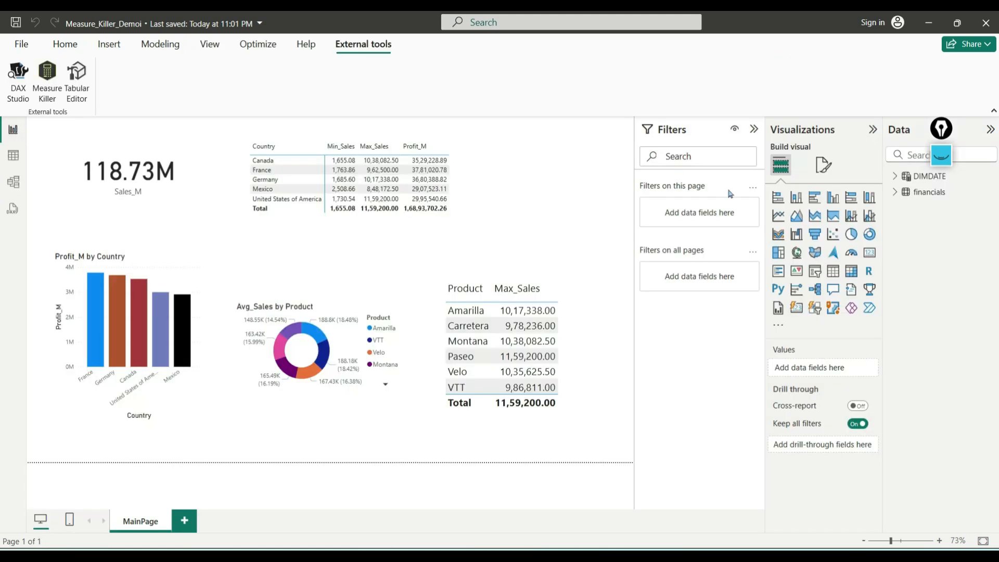
left_click(895, 191)
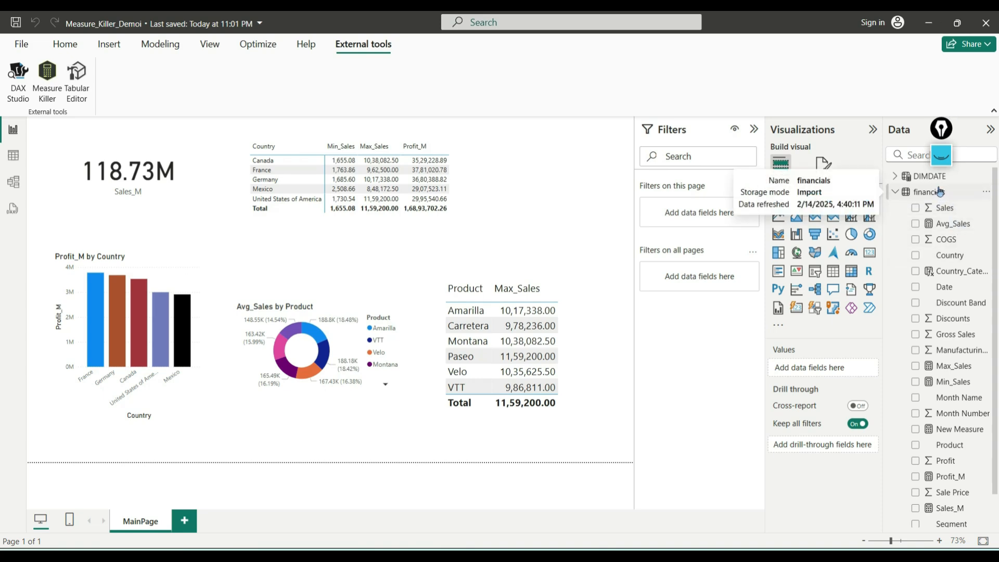
left_click(929, 24)
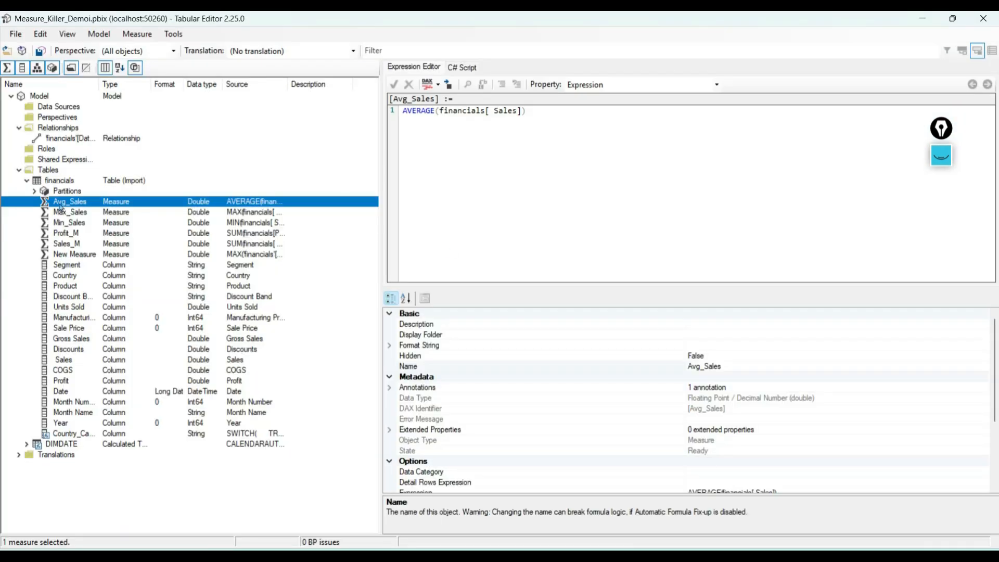
Group all six measures of the financials table, from Avg_Sales to New Measure, into a new display folder named Measures_
left_click(63, 211)
left_click(62, 203, "ctrl")
left_click(63, 221, "ctrl")
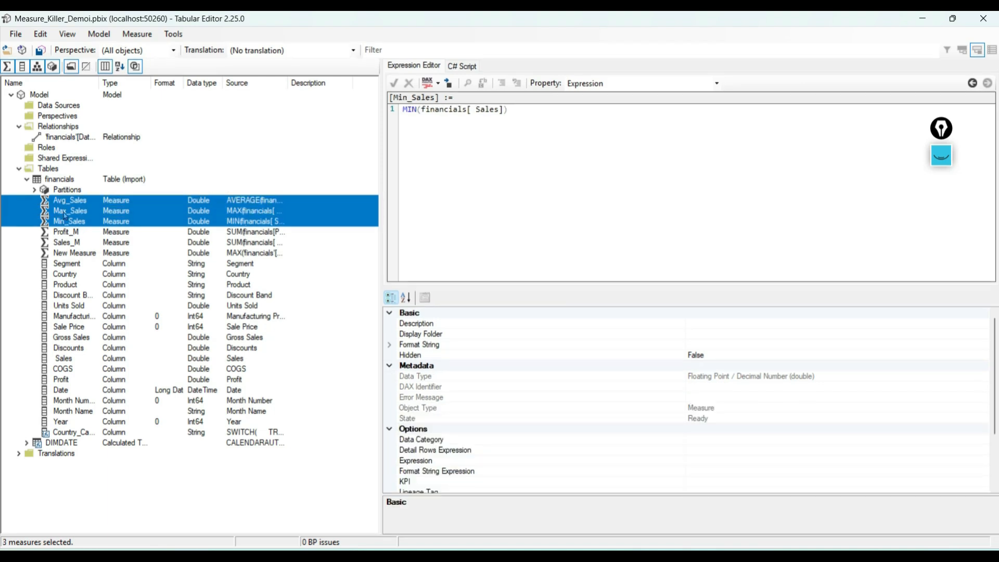
key("shift+Down")
key("shift+Down")
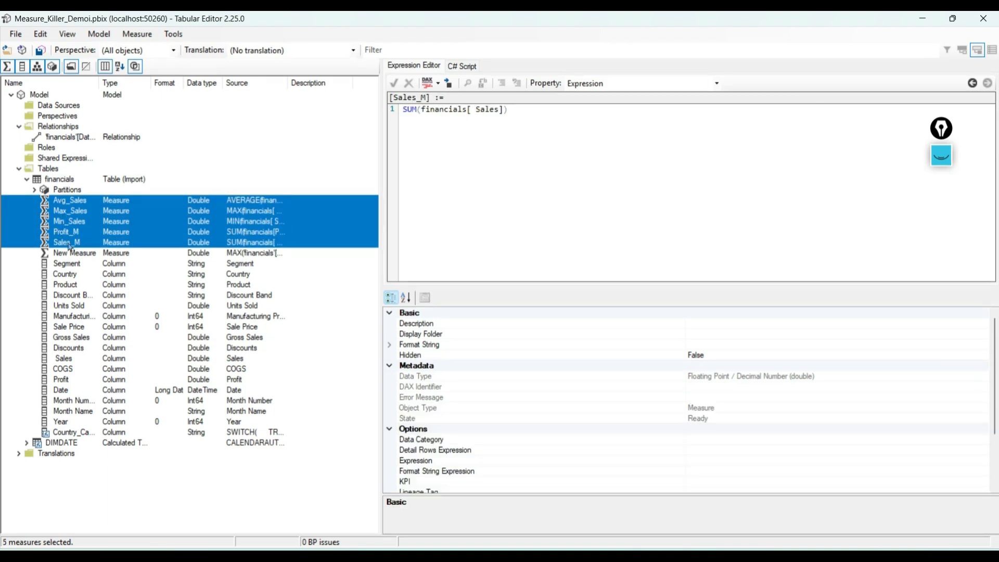
left_click(70, 251, "ctrl")
right_click(69, 195)
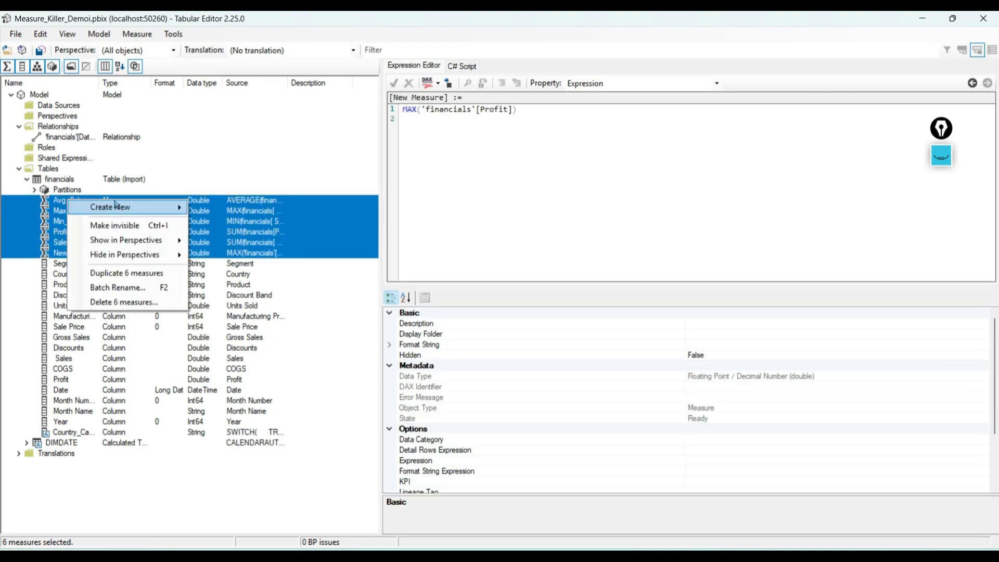
mouse_move(117, 206)
left_click(240, 207)
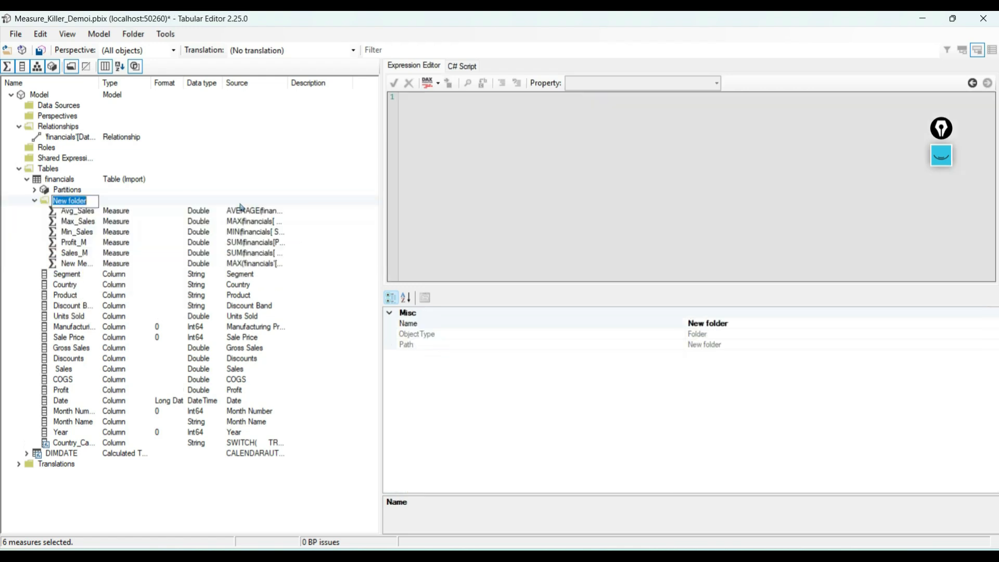
type("M")
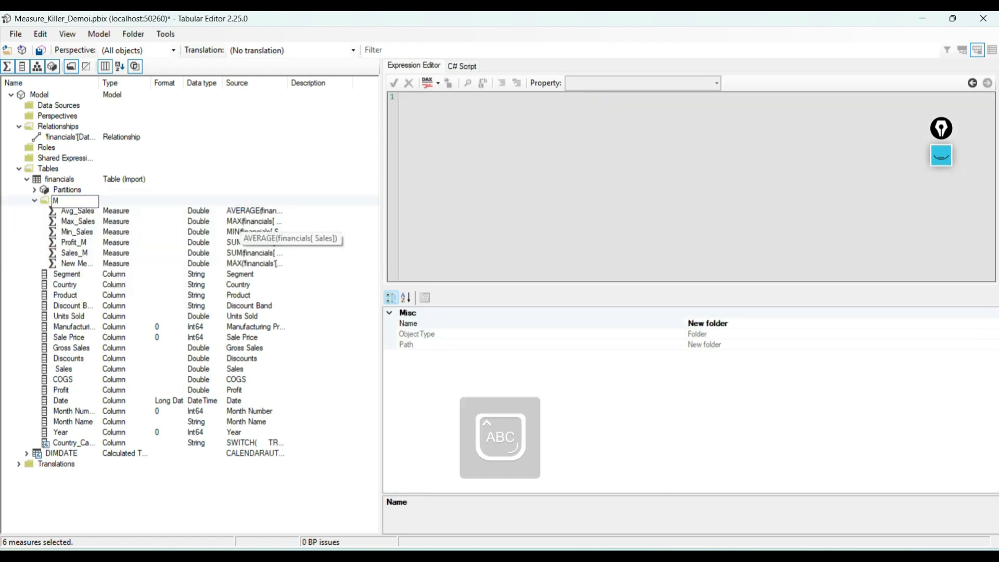
type("easures_")
key("Return")
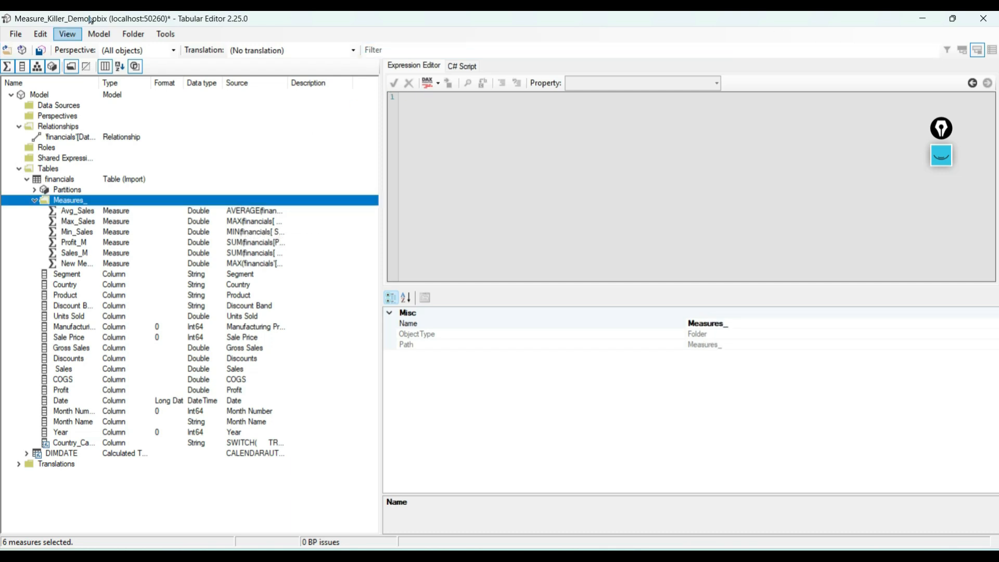
Save the folder change to the connected Power BI model and switch to Power BI Desktop
left_click(18, 31)
left_click(38, 82)
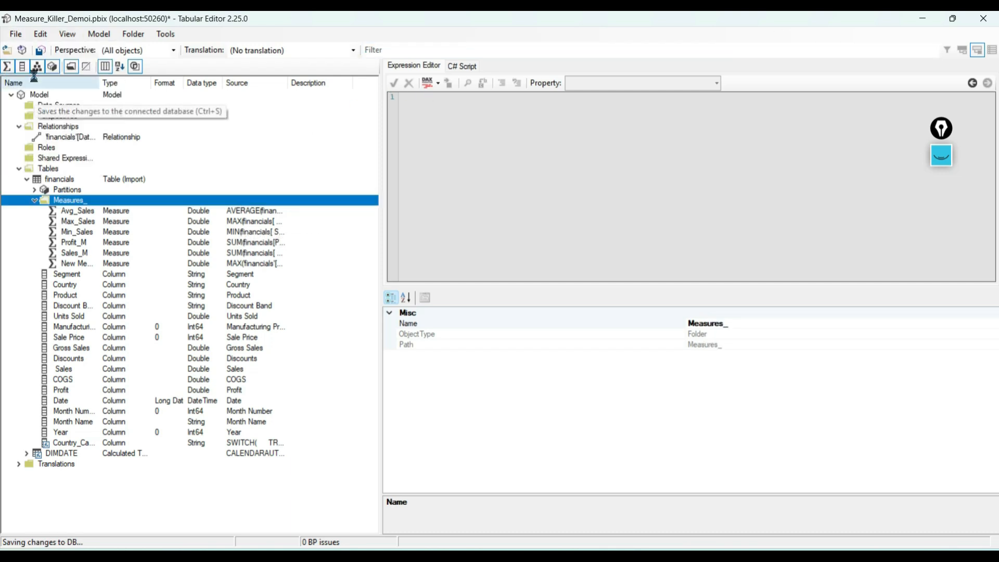
left_click(923, 18)
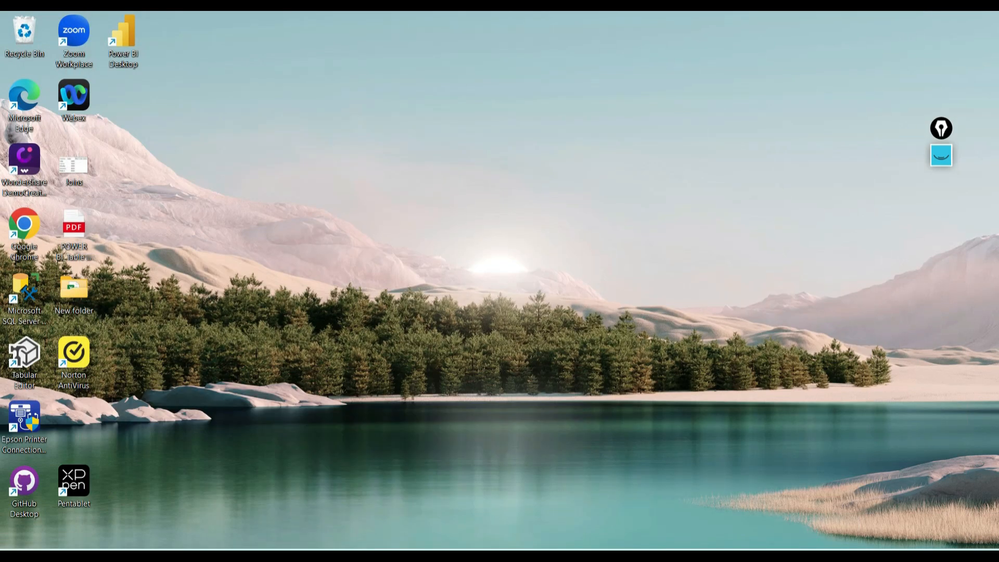
left_click(599, 552)
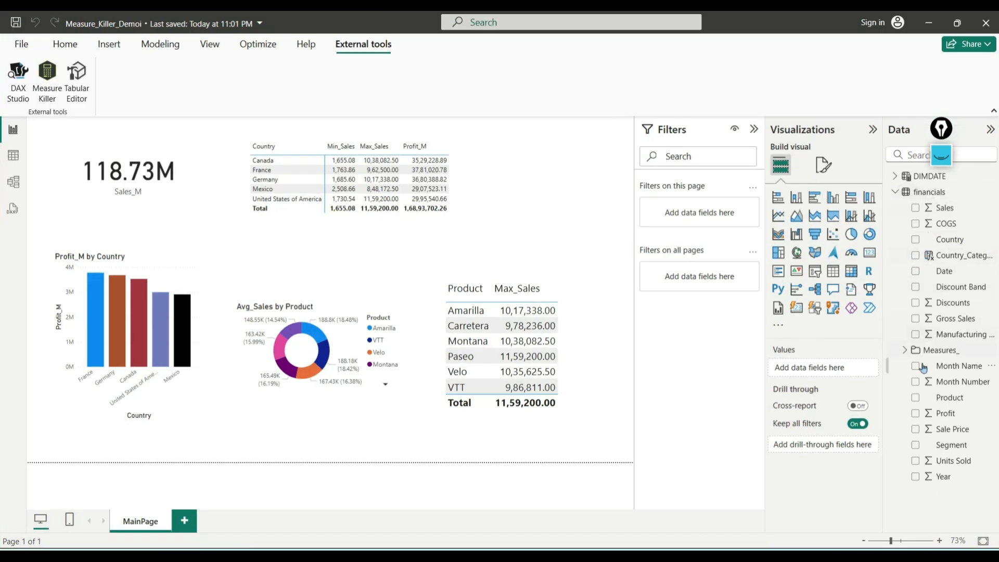
Expand the Measures_ folder under the financials table to examine its measures, and return to Tabular Editor
left_click(895, 191)
left_click(894, 192)
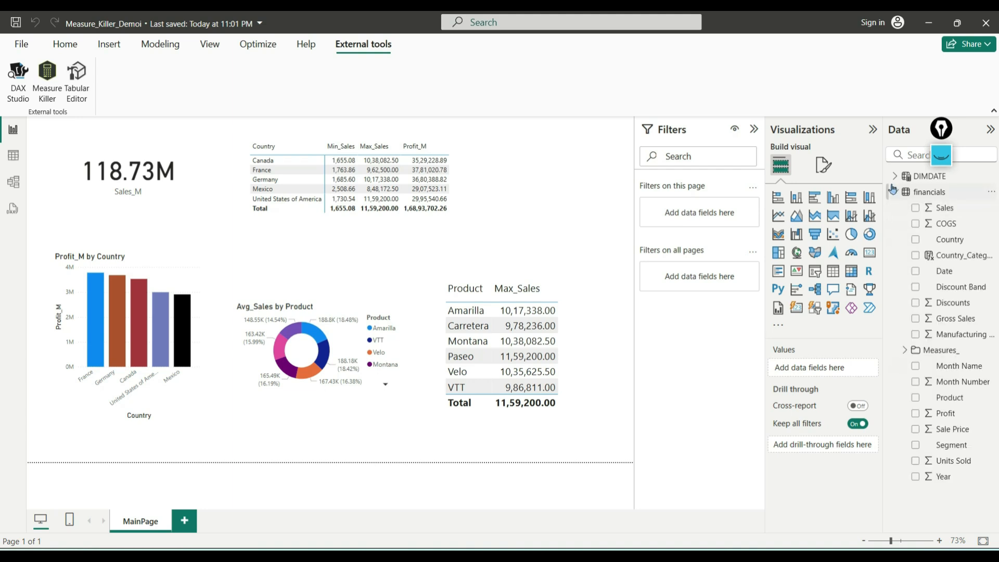
left_click(912, 352)
scroll(976, 352, "down", 2)
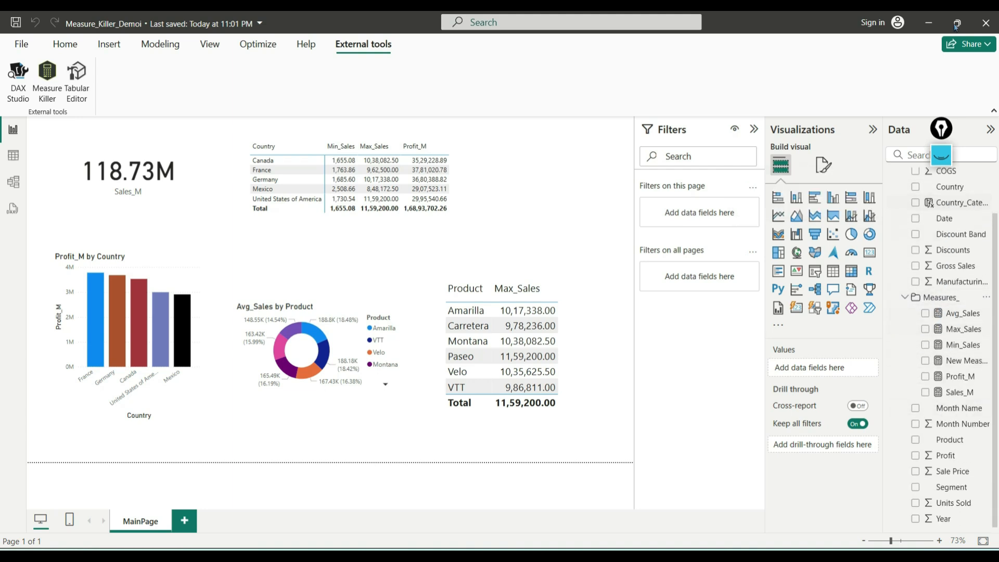
left_click(929, 23)
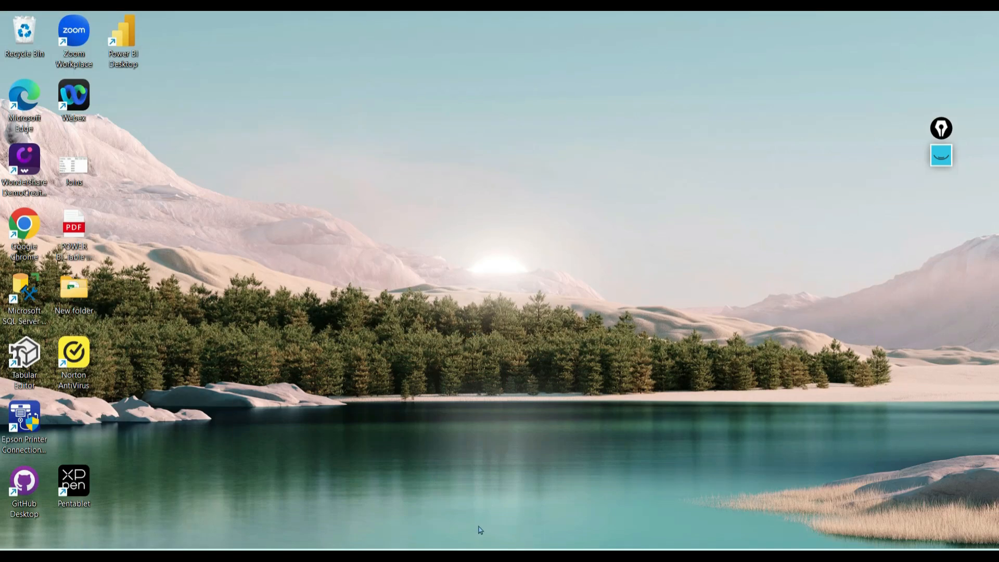
left_click(478, 550)
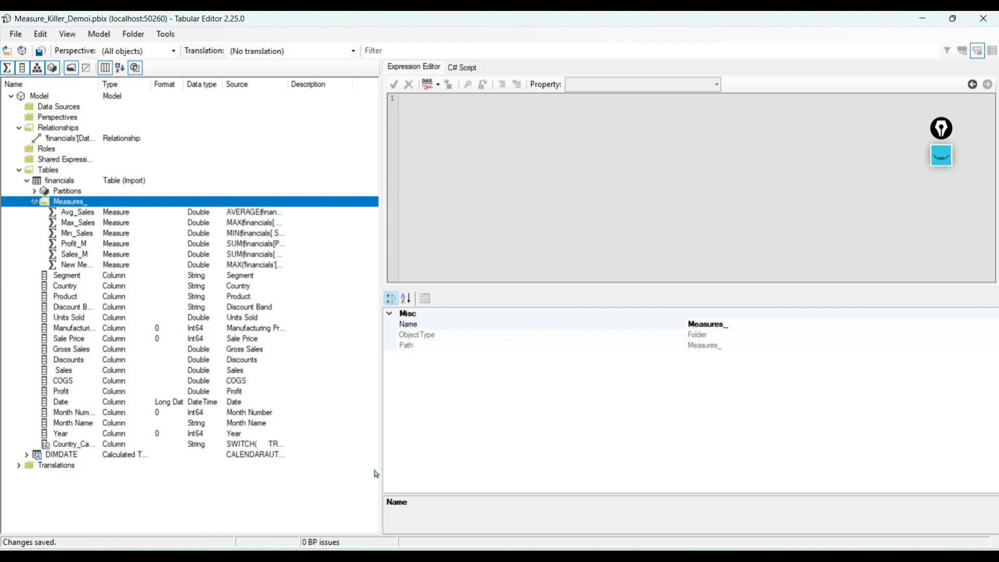
Switch to the TABULAR EDITOR 2 presentation in PowerPoint and present the TABULAR EDITOR 2 ADVANTAGES slide full screen
left_click(370, 550)
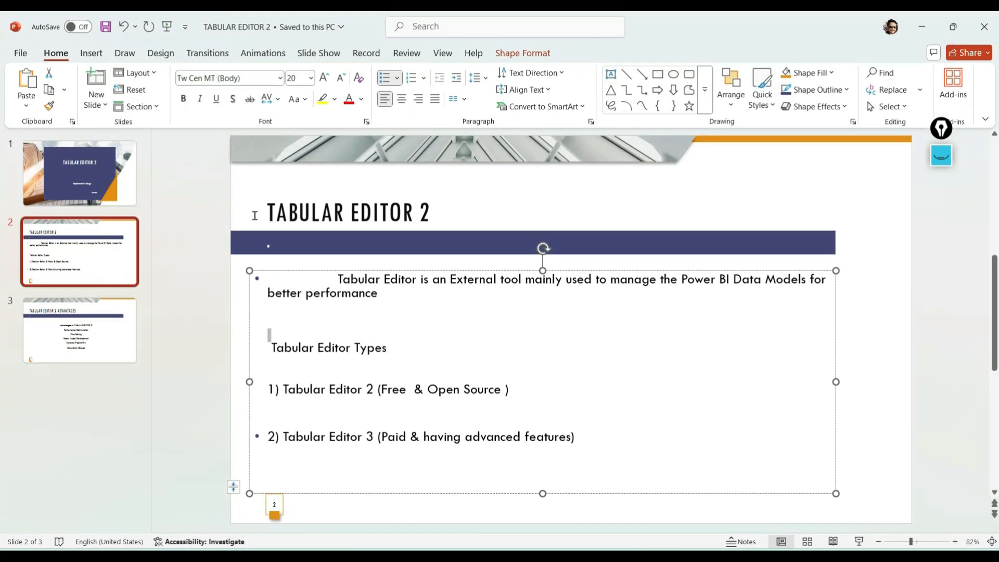
key("Page_Down")
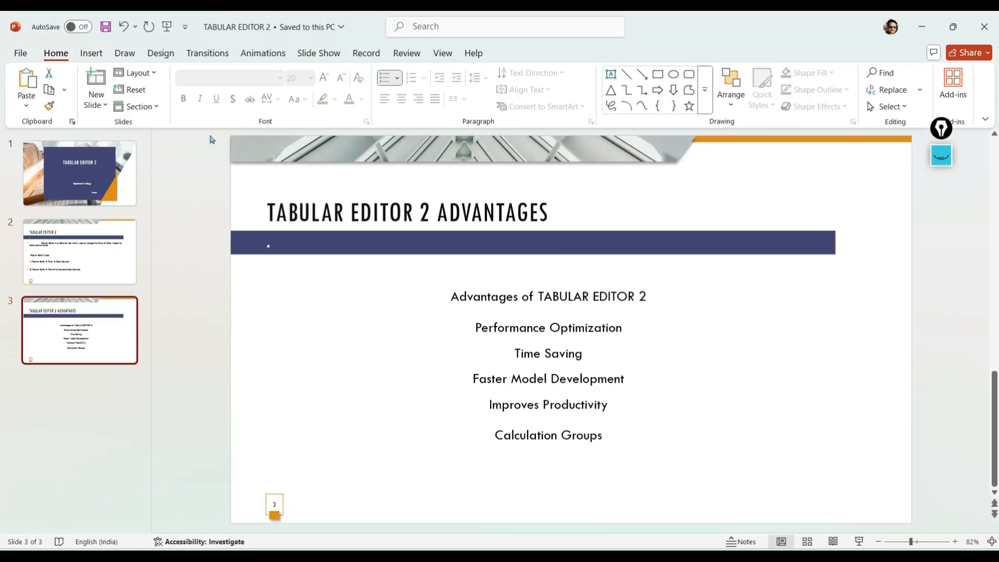
left_click(167, 26)
key("Page_Down")
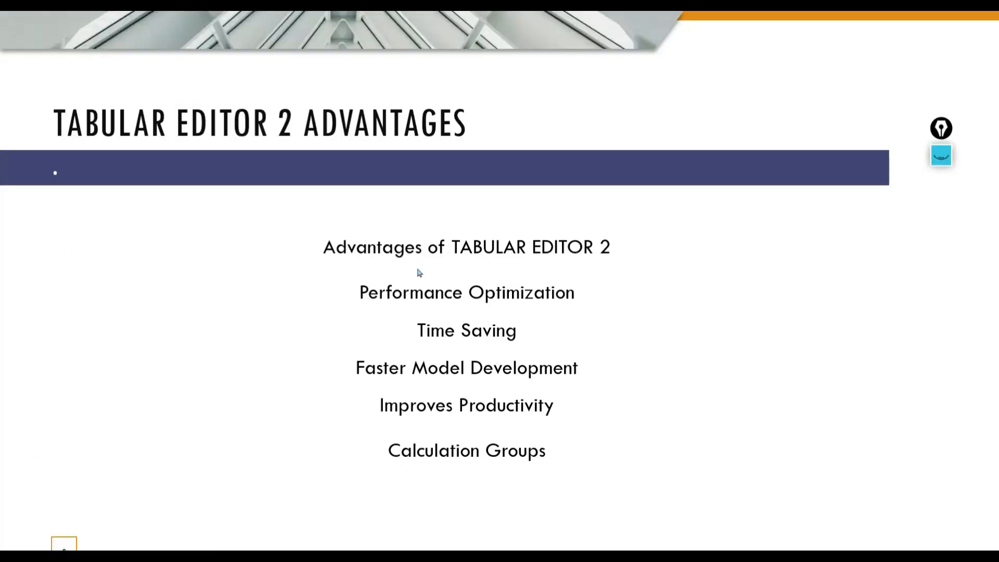
Draw five pink arrows on the slide pointing to Performance Optimization, Time Saving, Faster Model Development, Improves Productivity and Calculation Groups
left_click(941, 155)
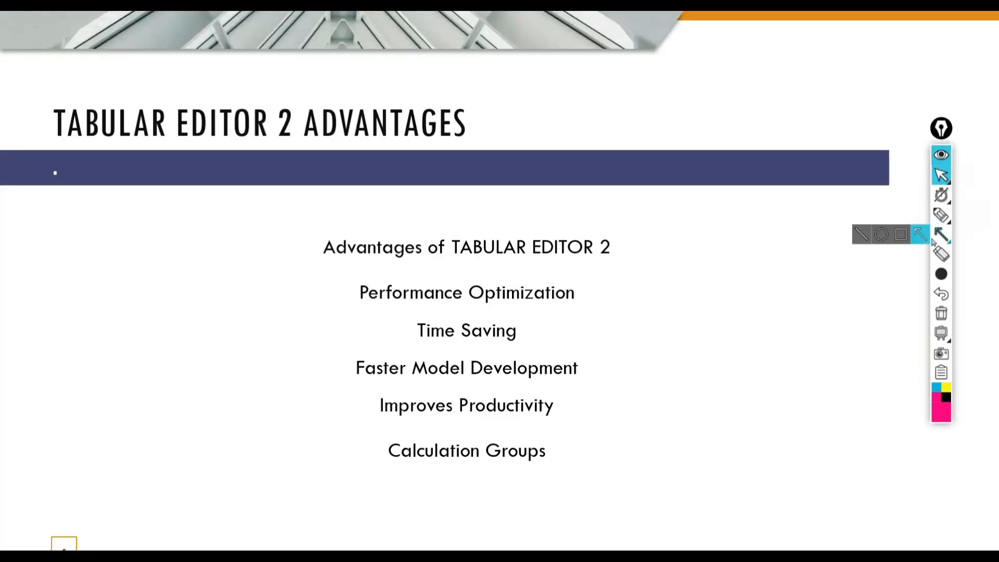
left_click(940, 232)
left_click_drag(803, 297, 633, 295)
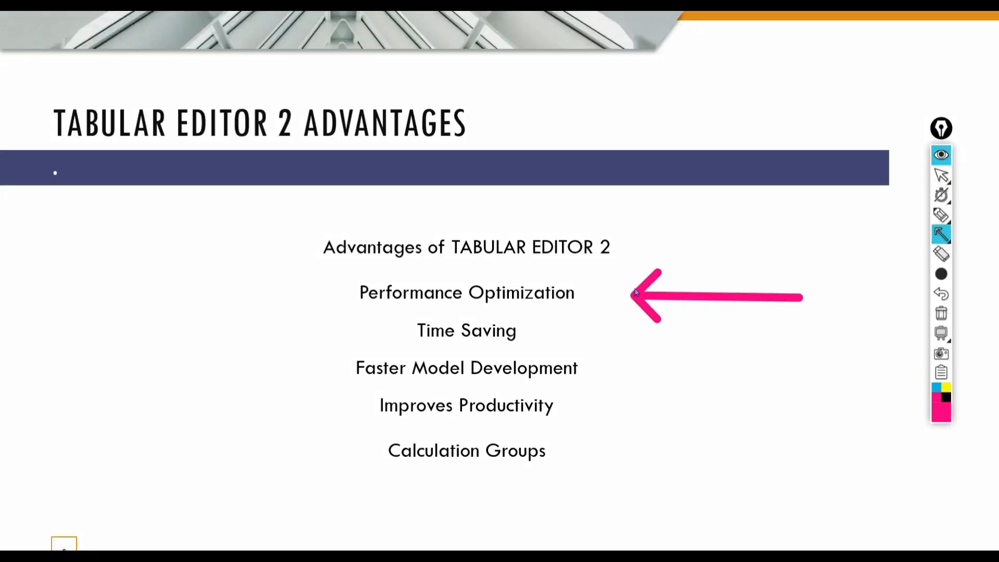
left_click_drag(709, 335, 557, 323)
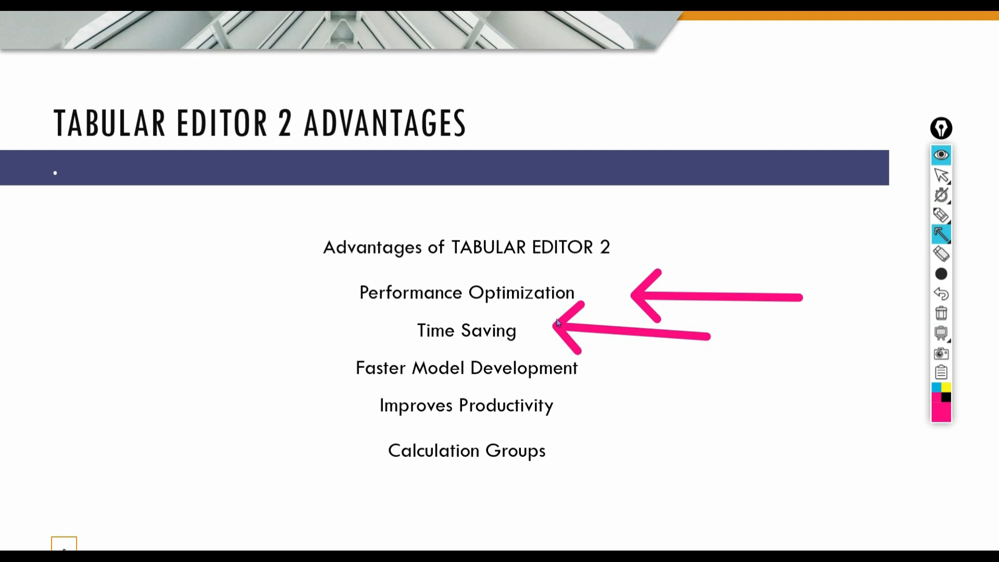
left_click_drag(767, 422, 614, 381)
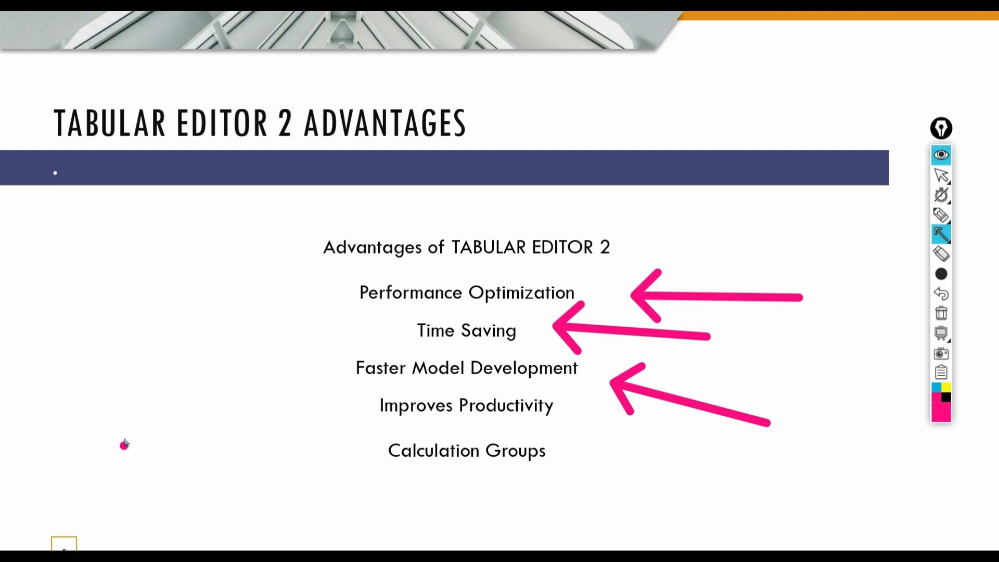
left_click_drag(124, 445, 315, 427)
left_click_drag(245, 532, 359, 463)
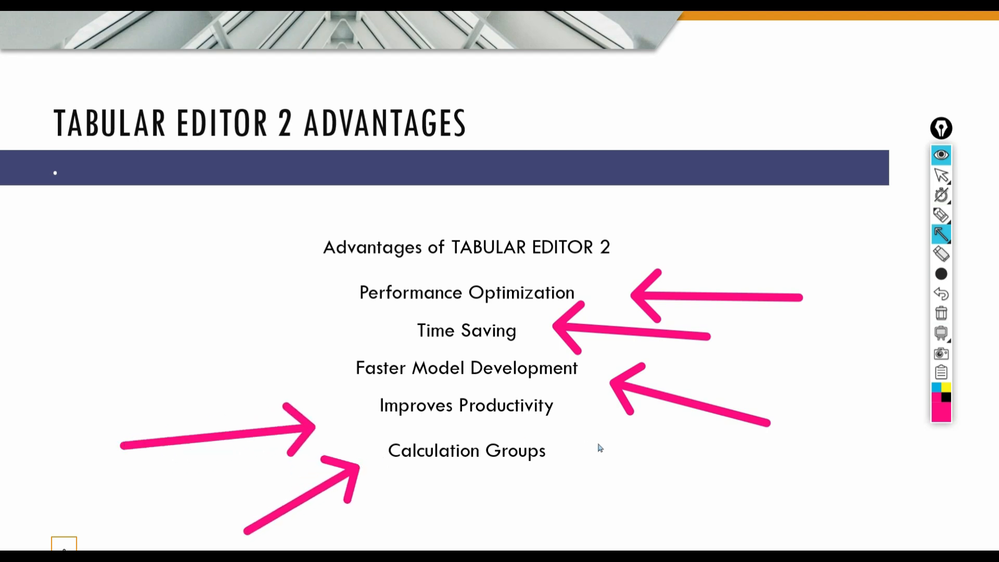